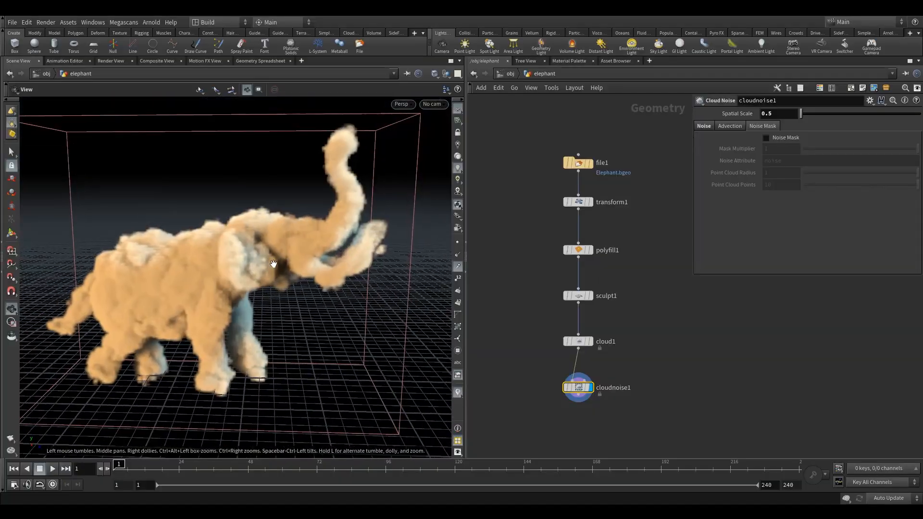
Move sculpt1 together with its upstream nodes away from the cloud nodes to make room for a second branch.
{"action": "mouse_move", "coordinate": [279, 275]}
{"action": "left_mouse_down"}
{"action": "mouse_move", "coordinate": [148, 299]}
{"action": "mouse_move", "coordinate": [149, 361]}
{"action": "mouse_move", "coordinate": [187, 336]}
{"action": "mouse_move", "coordinate": [234, 286]}
{"action": "mouse_move", "coordinate": [313, 258]}
{"action": "mouse_move", "coordinate": [305, 274]}
{"action": "mouse_move", "coordinate": [269, 288]}
{"action": "left_mouse_up"}
{"action": "scroll", "coordinate": [620, 232], "scroll_direction": "down", "scroll_amount": 3}
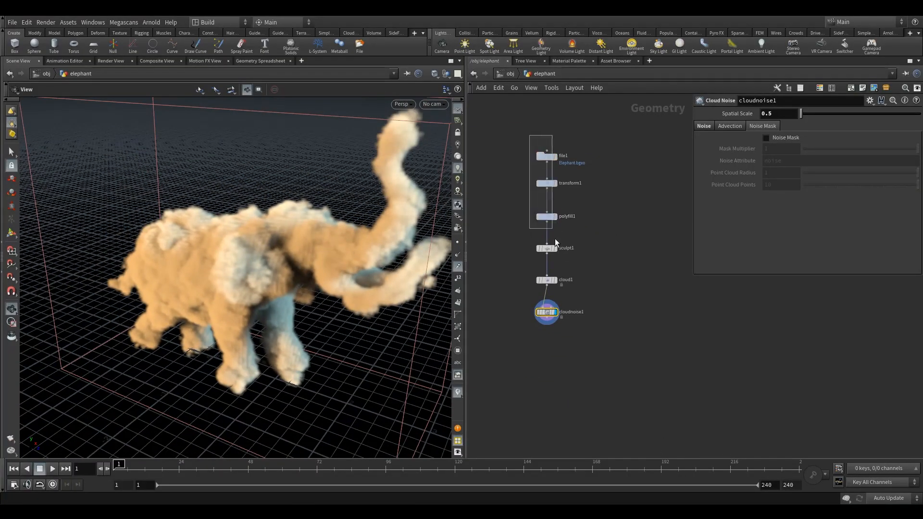
{"action": "left_click", "coordinate": [548, 249]}
{"action": "left_click_drag", "start_coordinate": [548, 249], "coordinate": [596, 178], "text": "shift"}
Add an Attribute Paint node wired to sculpt1 beside the cloud branch and make it the displayed node.
{"action": "scroll", "coordinate": [632, 249], "scroll_direction": "up", "scroll_amount": 2}
{"action": "key", "text": "Tab"}
{"action": "type", "text": "ap"}
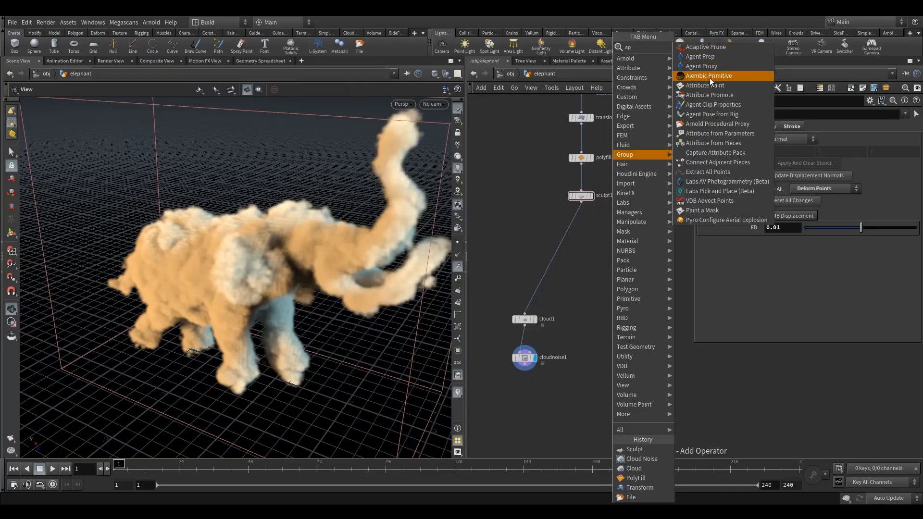
{"action": "left_click", "coordinate": [708, 86]}
{"action": "left_click", "coordinate": [605, 253]}
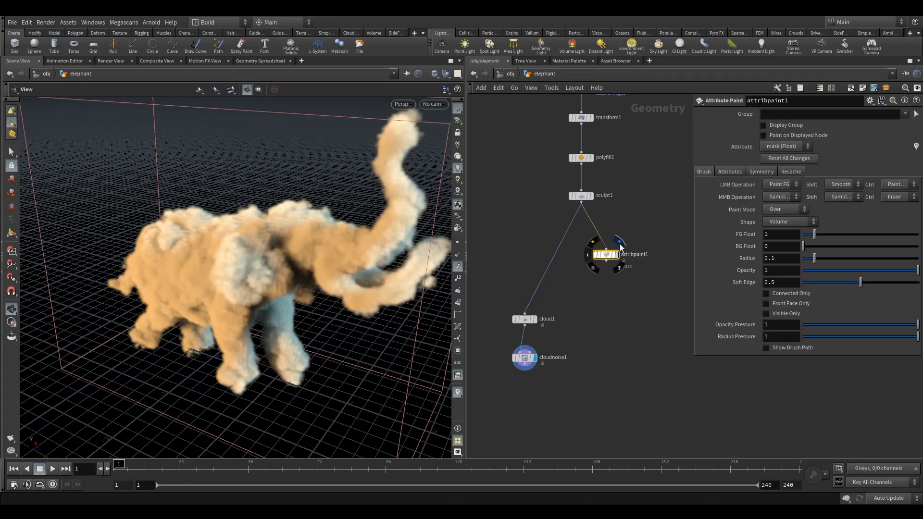
{"action": "left_click", "coordinate": [617, 250]}
{"action": "left_click_drag", "start_coordinate": [606, 262], "coordinate": [620, 269]}
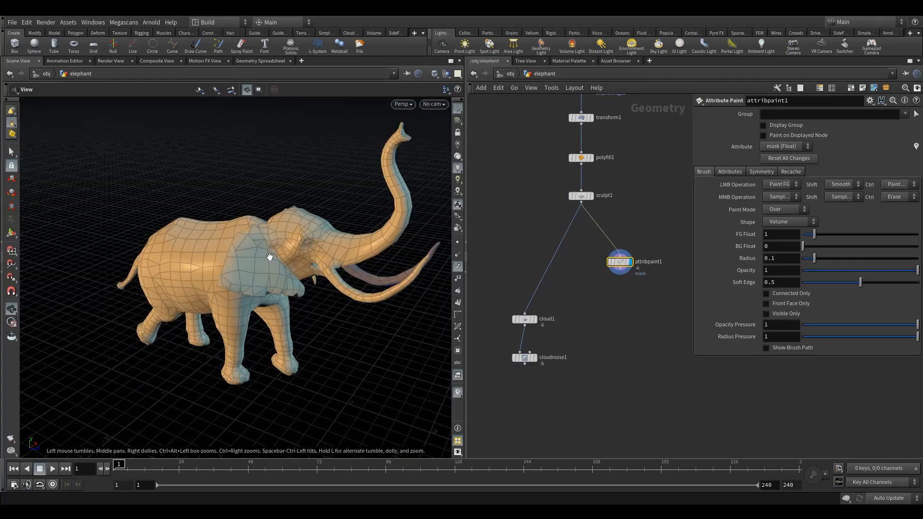
Frame the whole elephant in the viewport and activate the Attribute Paint brush on it.
{"action": "mouse_move", "coordinate": [280, 273]}
{"action": "left_mouse_down"}
{"action": "mouse_move", "coordinate": [255, 273]}
{"action": "mouse_move", "coordinate": [280, 270]}
{"action": "left_mouse_up"}
{"action": "right_click_drag", "start_coordinate": [280, 269], "coordinate": [296, 259]}
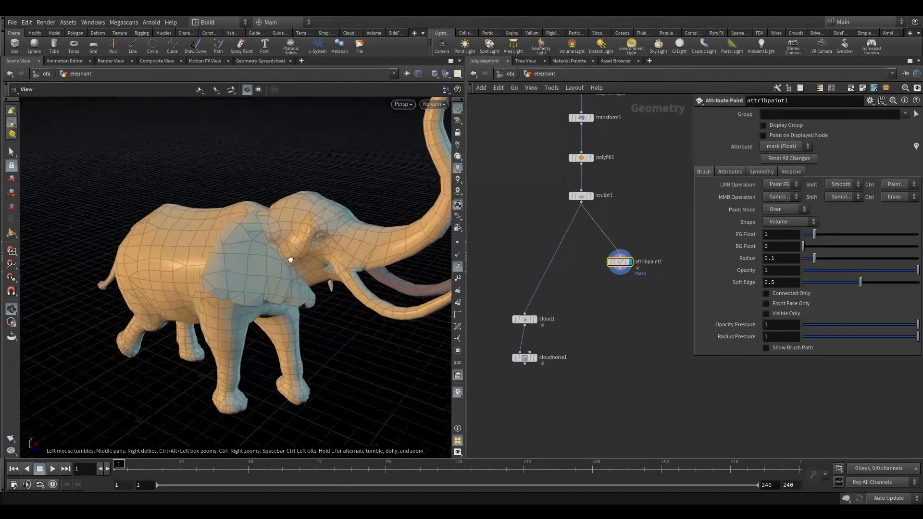
{"action": "middle_click_drag", "start_coordinate": [297, 259], "coordinate": [243, 251]}
{"action": "right_click_drag", "start_coordinate": [242, 251], "coordinate": [215, 266]}
{"action": "left_click_drag", "start_coordinate": [215, 266], "coordinate": [238, 266]}
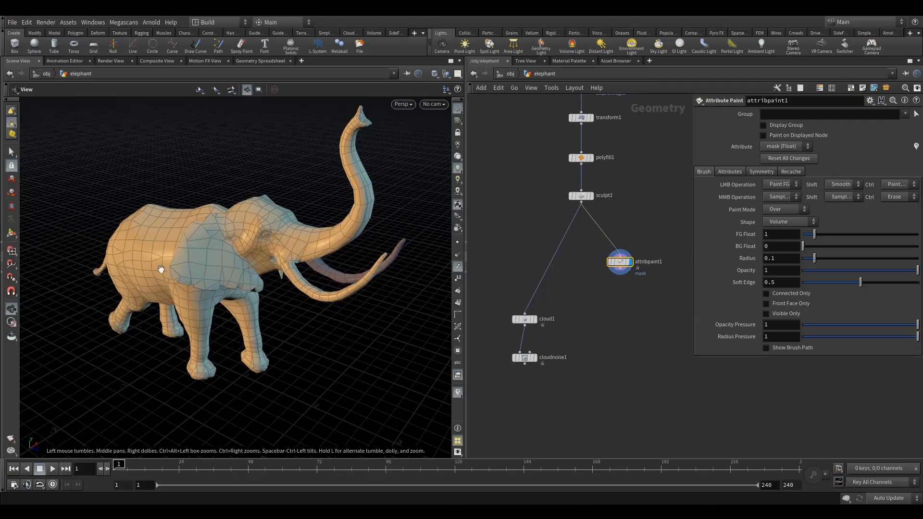
{"action": "left_click", "coordinate": [15, 234]}
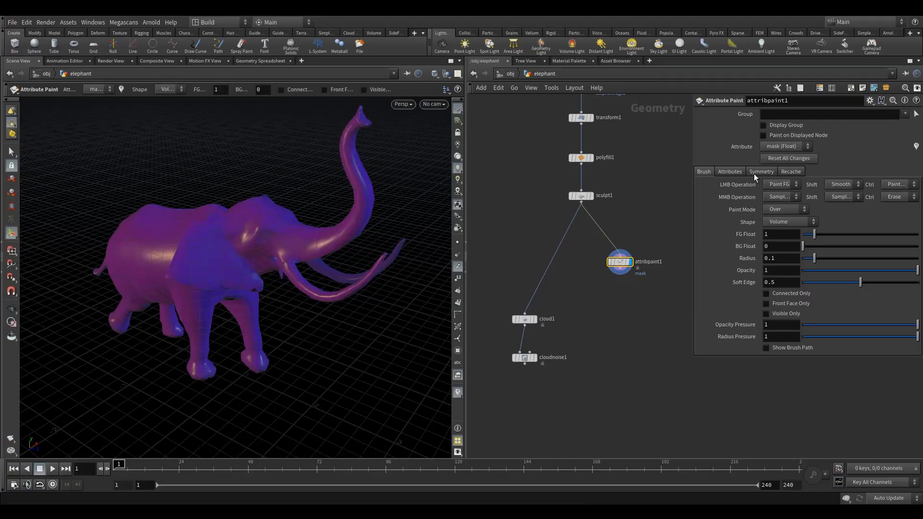
Check the attribute name and type set on the paint node against the Cloud Noise node's noise mask settings.
{"action": "left_click", "coordinate": [776, 147]}
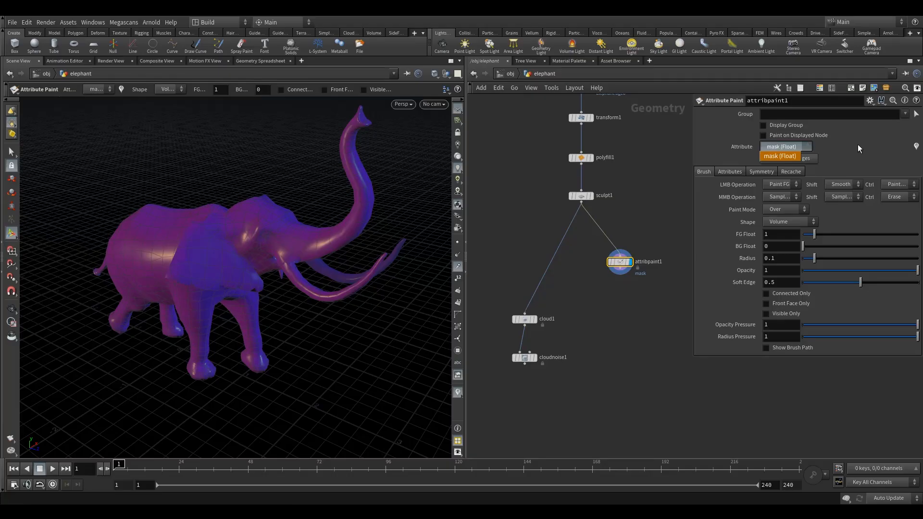
{"action": "left_click", "coordinate": [780, 156]}
{"action": "left_click", "coordinate": [729, 172]}
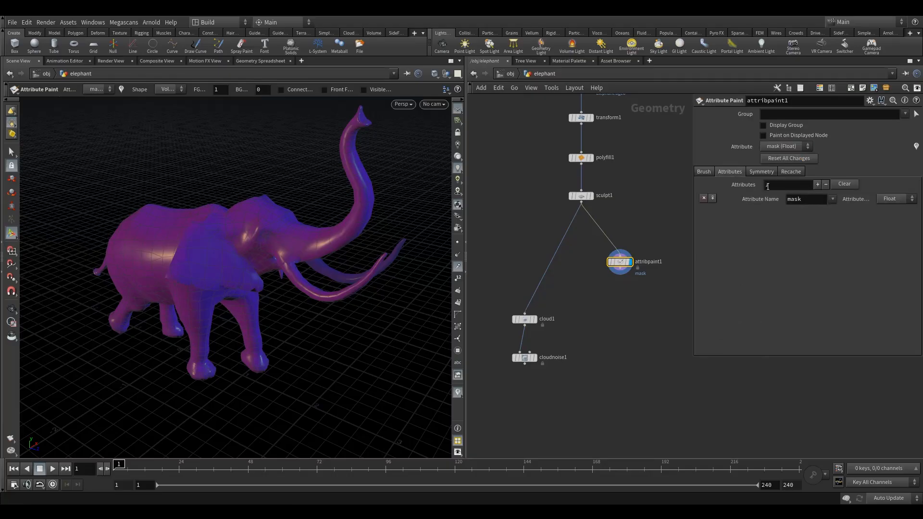
{"action": "left_click", "coordinate": [528, 355]}
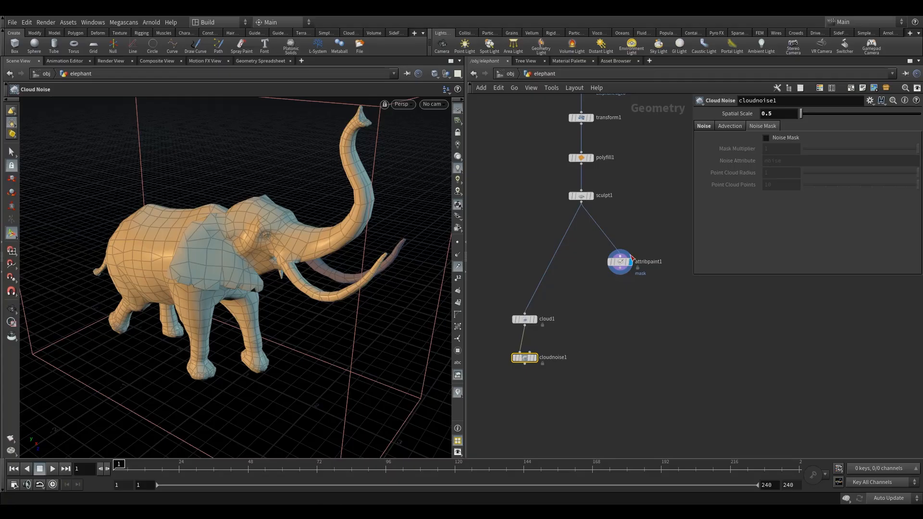
{"action": "left_click", "coordinate": [619, 261]}
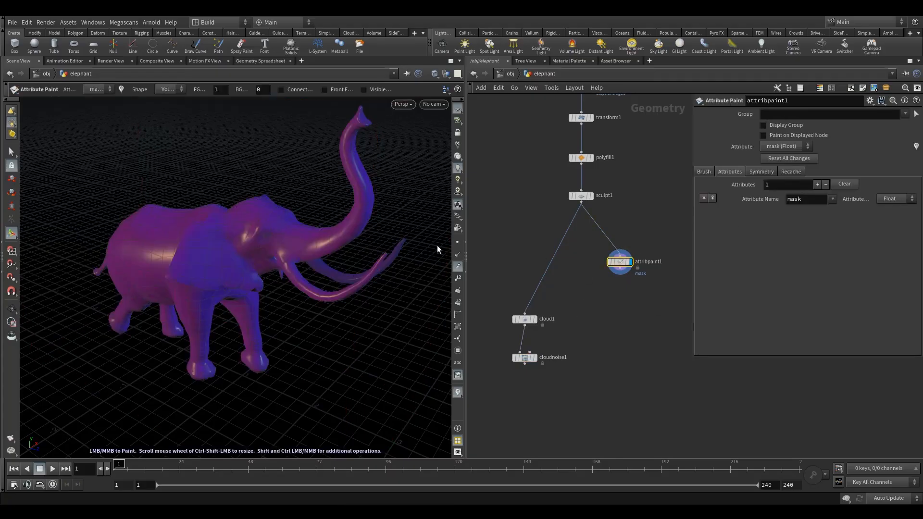
Try a mask paint stroke on the elephant's ear and undo it.
{"action": "mouse_move", "coordinate": [212, 258]}
{"action": "left_mouse_down"}
{"action": "mouse_move", "coordinate": [201, 260]}
{"action": "mouse_move", "coordinate": [238, 262]}
{"action": "mouse_move", "coordinate": [225, 277]}
{"action": "mouse_move", "coordinate": [266, 246]}
{"action": "mouse_move", "coordinate": [246, 258]}
{"action": "left_mouse_up"}
{"action": "key", "text": "ctrl+z"}
{"action": "key", "text": "Escape"}
{"action": "key", "text": "Return"}
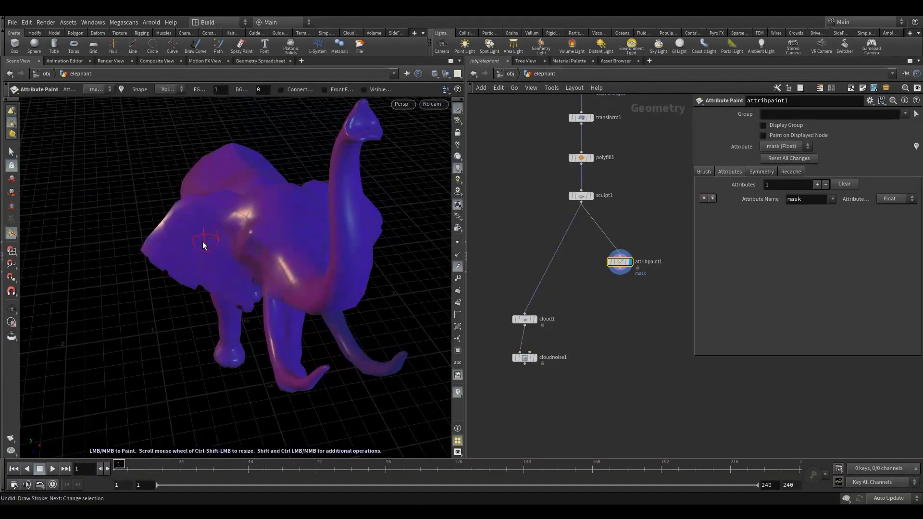
Paint the mask over the elephant's first ear with a larger brush, plus a test patch on the front leg.
{"action": "left_click", "coordinate": [11, 152]}
{"action": "left_click", "coordinate": [11, 233]}
{"action": "mouse_move", "coordinate": [182, 236]}
{"action": "left_mouse_down"}
{"action": "mouse_move", "coordinate": [157, 251]}
{"action": "mouse_move", "coordinate": [181, 223]}
{"action": "mouse_move", "coordinate": [189, 263]}
{"action": "mouse_move", "coordinate": [192, 204]}
{"action": "mouse_move", "coordinate": [219, 275]}
{"action": "mouse_move", "coordinate": [206, 254]}
{"action": "mouse_move", "coordinate": [226, 259]}
{"action": "mouse_move", "coordinate": [178, 235]}
{"action": "left_mouse_up"}
{"action": "key", "text": "Escape"}
{"action": "scroll", "coordinate": [205, 267], "scroll_direction": "up", "scroll_amount": 5}
{"action": "key", "text": "Return"}
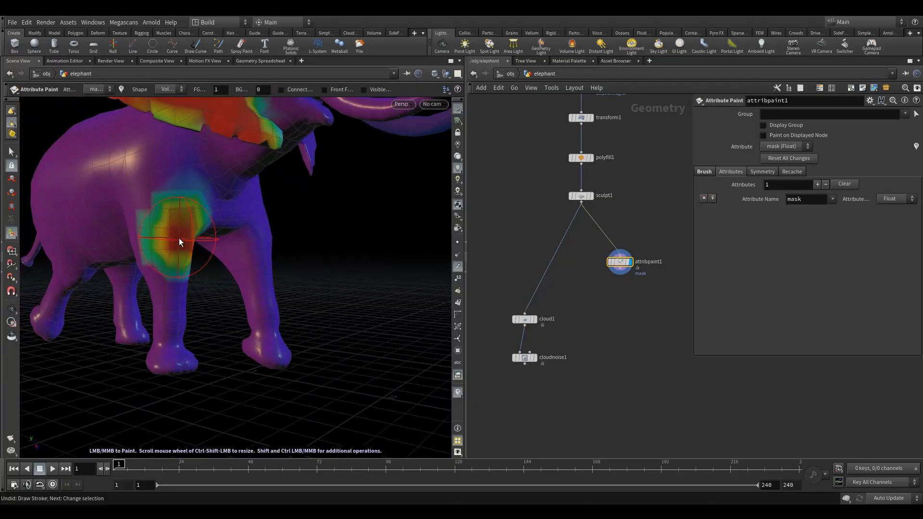
Erase the test mask paint from the elephant's front legs, undoing the extra stroke.
{"action": "left_click", "coordinate": [709, 172]}
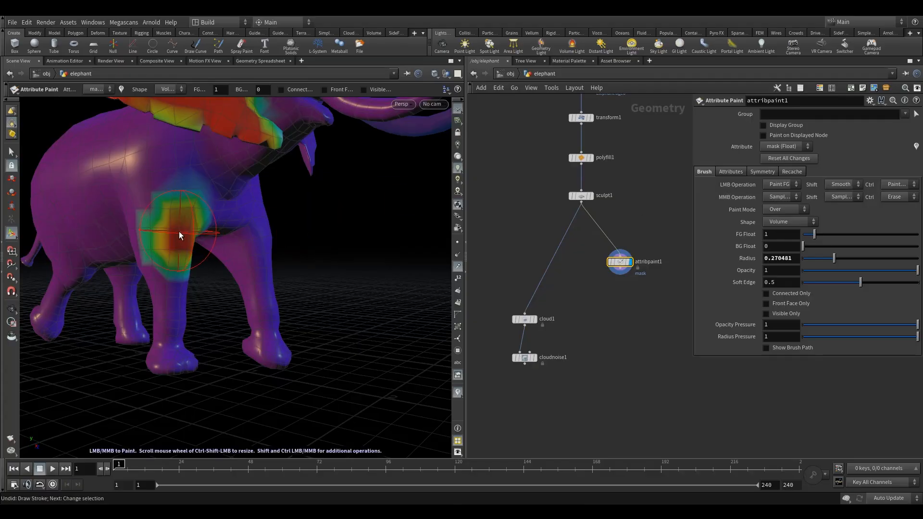
{"action": "left_click_drag", "start_coordinate": [171, 229], "coordinate": [171, 233], "text": "ctrl"}
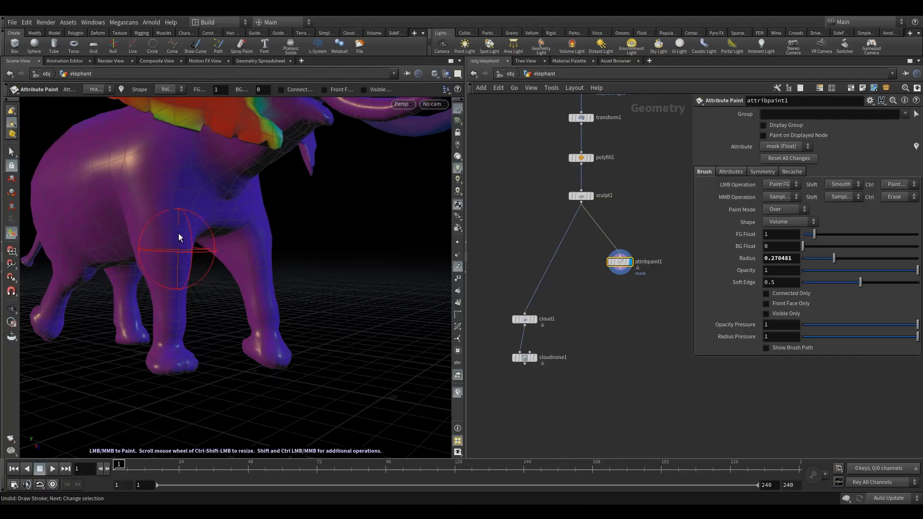
{"action": "left_click_drag", "start_coordinate": [250, 226], "coordinate": [231, 235]}
{"action": "scroll", "coordinate": [231, 234], "scroll_direction": "up", "scroll_amount": 3}
{"action": "key", "text": "super"}
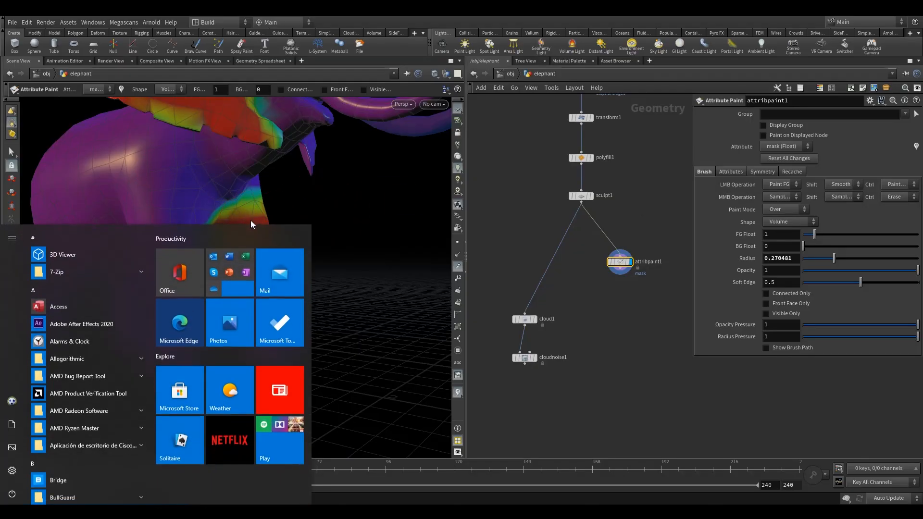
{"action": "key", "text": "Escape"}
{"action": "key", "text": "ctrl+z"}
{"action": "mouse_move", "coordinate": [260, 229]}
{"action": "left_mouse_down", "text": "ctrl"}
{"action": "mouse_move", "coordinate": [205, 249]}
{"action": "mouse_move", "coordinate": [218, 273]}
{"action": "left_mouse_up", "text": "ctrl"}
Paint the mask over the elephant's other ear.
{"action": "mouse_move", "coordinate": [298, 230]}
{"action": "left_mouse_down", "text": "alt"}
{"action": "mouse_move", "coordinate": [240, 245]}
{"action": "mouse_move", "coordinate": [255, 295]}
{"action": "left_mouse_up", "text": "alt"}
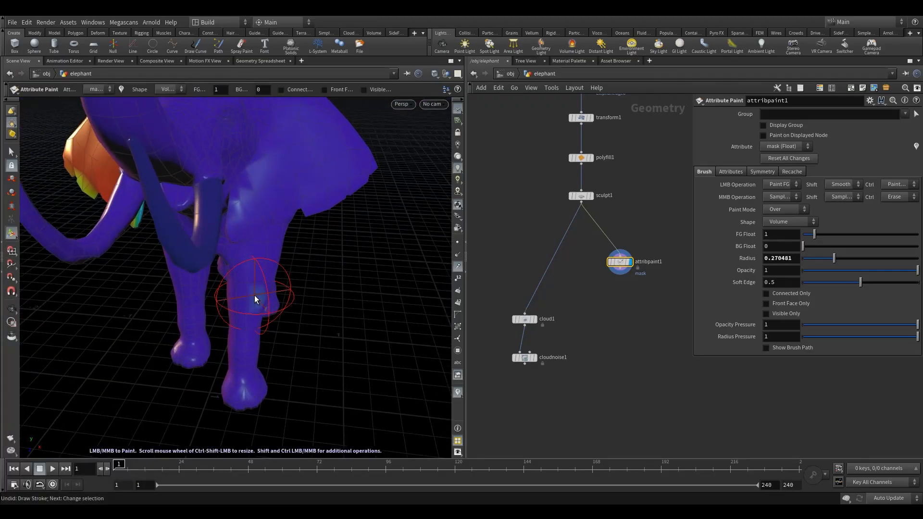
{"action": "mouse_move", "coordinate": [286, 198]}
{"action": "left_mouse_down", "text": "alt"}
{"action": "mouse_move", "coordinate": [282, 278]}
{"action": "mouse_move", "coordinate": [237, 310]}
{"action": "mouse_move", "coordinate": [351, 238]}
{"action": "mouse_move", "coordinate": [309, 246]}
{"action": "mouse_move", "coordinate": [330, 208]}
{"action": "mouse_move", "coordinate": [372, 250]}
{"action": "mouse_move", "coordinate": [247, 309]}
{"action": "mouse_move", "coordinate": [287, 216]}
{"action": "mouse_move", "coordinate": [373, 273]}
{"action": "mouse_move", "coordinate": [305, 306]}
{"action": "mouse_move", "coordinate": [362, 224]}
{"action": "mouse_move", "coordinate": [240, 231]}
{"action": "mouse_move", "coordinate": [128, 251]}
{"action": "mouse_move", "coordinate": [253, 243]}
{"action": "mouse_move", "coordinate": [350, 251]}
{"action": "mouse_move", "coordinate": [179, 263]}
{"action": "mouse_move", "coordinate": [235, 266]}
{"action": "mouse_move", "coordinate": [222, 264]}
{"action": "left_mouse_up", "text": "alt"}
{"action": "key", "text": "Escape"}
{"action": "middle_click_drag", "start_coordinate": [222, 264], "coordinate": [182, 286]}
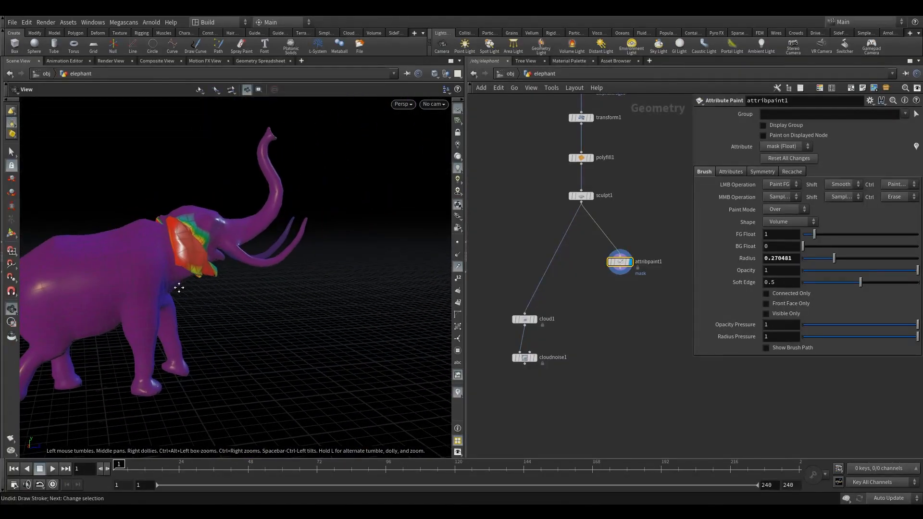
Paint the mask along both tusks, working from each side of the elephant's head.
{"action": "scroll", "coordinate": [255, 251], "scroll_direction": "up", "scroll_amount": 10}
{"action": "mouse_move", "coordinate": [247, 249]}
{"action": "left_mouse_down"}
{"action": "mouse_move", "coordinate": [264, 263]}
{"action": "mouse_move", "coordinate": [302, 269]}
{"action": "mouse_move", "coordinate": [338, 209]}
{"action": "mouse_move", "coordinate": [355, 200]}
{"action": "mouse_move", "coordinate": [315, 201]}
{"action": "left_mouse_up"}
{"action": "key", "text": "Return"}
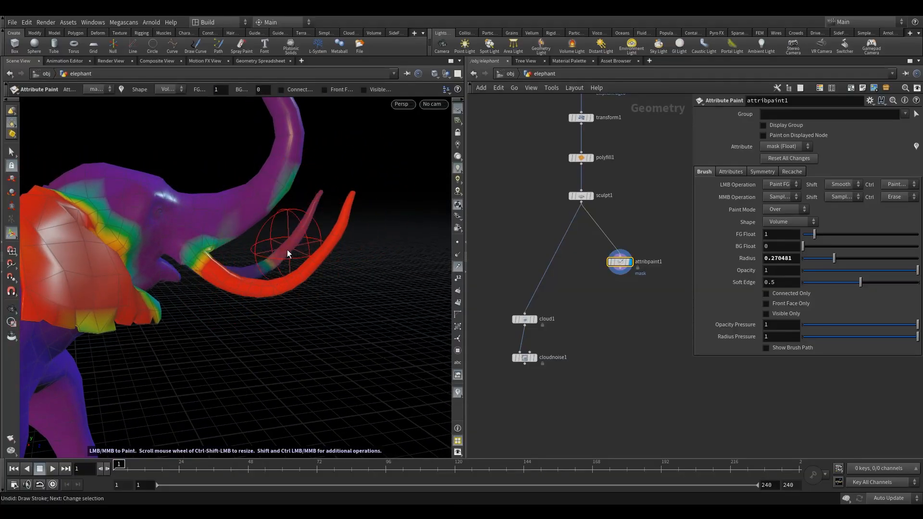
{"action": "key", "text": "Escape"}
{"action": "mouse_move", "coordinate": [316, 263]}
{"action": "left_mouse_down"}
{"action": "mouse_move", "coordinate": [200, 265]}
{"action": "mouse_move", "coordinate": [172, 293]}
{"action": "mouse_move", "coordinate": [223, 284]}
{"action": "mouse_move", "coordinate": [201, 284]}
{"action": "mouse_move", "coordinate": [216, 274]}
{"action": "left_mouse_up"}
{"action": "key", "text": "Return"}
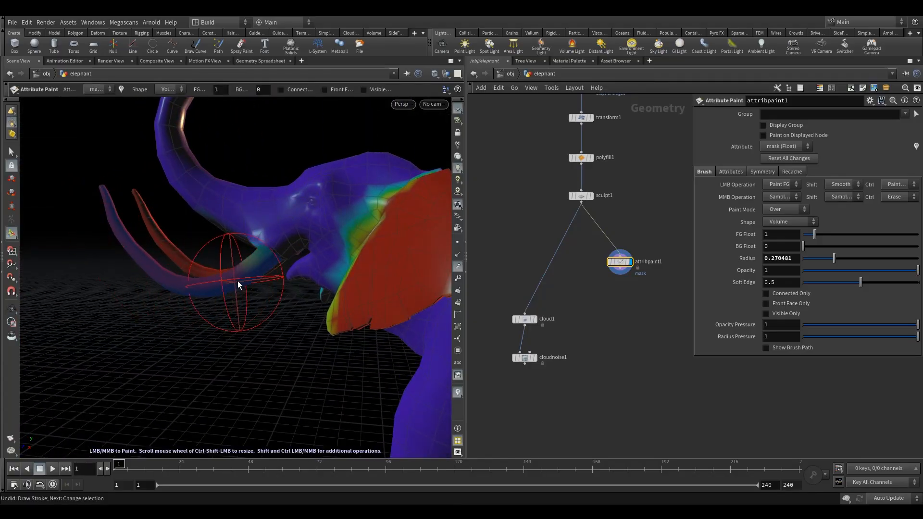
{"action": "key", "text": "Escape"}
{"action": "mouse_move", "coordinate": [216, 261]}
{"action": "left_mouse_down"}
{"action": "mouse_move", "coordinate": [256, 234]}
{"action": "mouse_move", "coordinate": [237, 324]}
{"action": "mouse_move", "coordinate": [160, 261]}
{"action": "mouse_move", "coordinate": [162, 291]}
{"action": "mouse_move", "coordinate": [219, 324]}
{"action": "mouse_move", "coordinate": [255, 329]}
{"action": "left_mouse_up"}
{"action": "key", "text": "Return"}
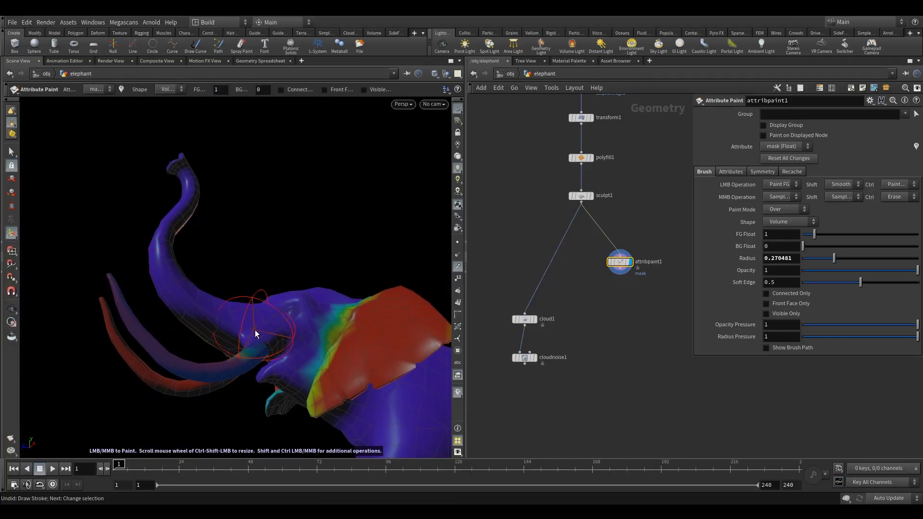
{"action": "key", "text": "Escape"}
{"action": "mouse_move", "coordinate": [195, 325]}
{"action": "left_mouse_down"}
{"action": "mouse_move", "coordinate": [367, 346]}
{"action": "mouse_move", "coordinate": [309, 336]}
{"action": "mouse_move", "coordinate": [323, 285]}
{"action": "mouse_move", "coordinate": [239, 306]}
{"action": "left_mouse_up"}
{"action": "key", "text": "Return"}
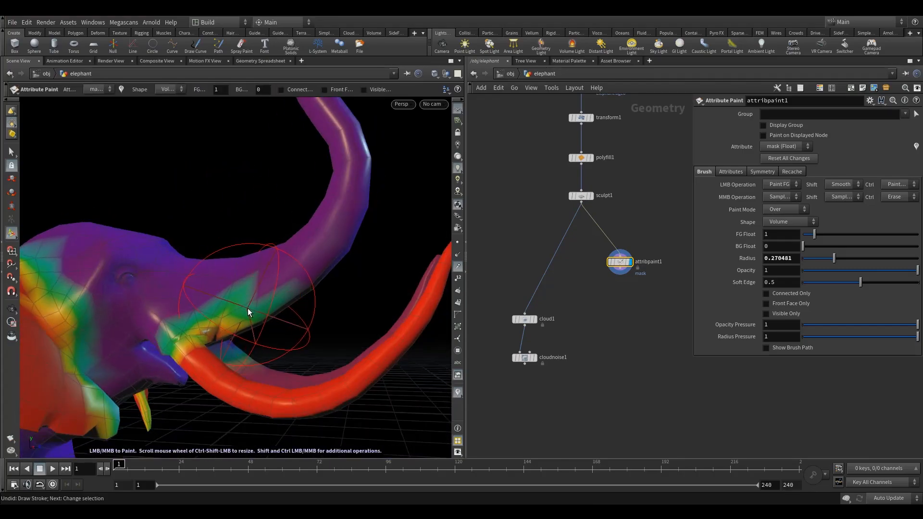
Paint the mask over the elephant's tail.
{"action": "key", "text": "Escape"}
{"action": "right_click_drag", "start_coordinate": [298, 287], "coordinate": [145, 341]}
{"action": "mouse_move", "coordinate": [145, 342]}
{"action": "left_mouse_down"}
{"action": "mouse_move", "coordinate": [217, 348]}
{"action": "mouse_move", "coordinate": [309, 324]}
{"action": "mouse_move", "coordinate": [292, 338]}
{"action": "left_mouse_up"}
{"action": "key", "text": "Return"}
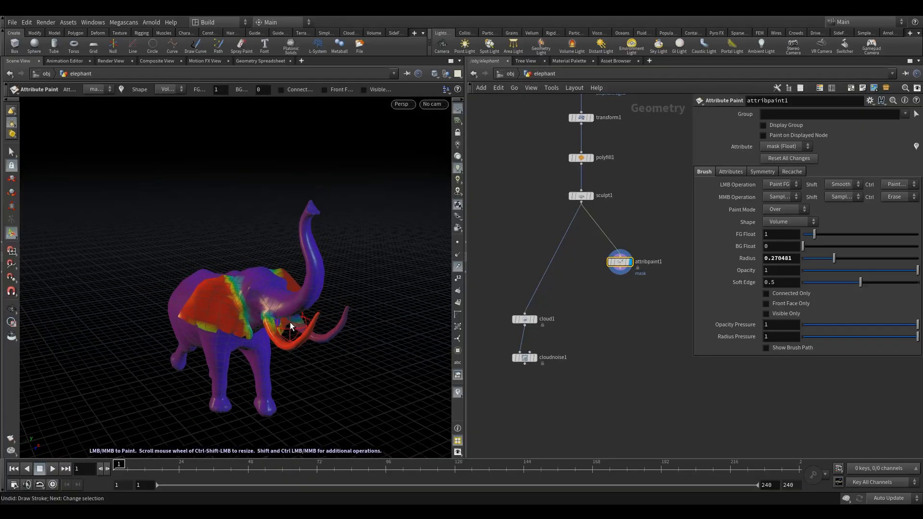
{"action": "key", "text": "Escape"}
{"action": "left_click_drag", "start_coordinate": [263, 321], "coordinate": [278, 310]}
{"action": "right_click_drag", "start_coordinate": [129, 344], "coordinate": [220, 319]}
{"action": "left_click_drag", "start_coordinate": [219, 319], "coordinate": [105, 344]}
{"action": "mouse_move", "coordinate": [105, 344]}
{"action": "right_mouse_down"}
{"action": "mouse_move", "coordinate": [159, 304]}
{"action": "mouse_move", "coordinate": [159, 327]}
{"action": "right_mouse_up"}
{"action": "mouse_move", "coordinate": [160, 327]}
{"action": "left_mouse_down"}
{"action": "mouse_move", "coordinate": [153, 332]}
{"action": "mouse_move", "coordinate": [194, 266]}
{"action": "mouse_move", "coordinate": [336, 301]}
{"action": "mouse_move", "coordinate": [321, 337]}
{"action": "left_mouse_up"}
{"action": "key", "text": "Escape"}
{"action": "right_click_drag", "start_coordinate": [321, 338], "coordinate": [363, 311]}
Switch the viewport to headlight-only lighting, review the painted mask from the side, and leave the paint tool.
{"action": "left_click", "coordinate": [457, 180]}
{"action": "left_click", "coordinate": [456, 156]}
{"action": "key", "text": "Escape"}
{"action": "mouse_move", "coordinate": [358, 354]}
{"action": "left_mouse_down"}
{"action": "mouse_move", "coordinate": [288, 303]}
{"action": "mouse_move", "coordinate": [270, 274]}
{"action": "mouse_move", "coordinate": [221, 322]}
{"action": "left_mouse_up"}
{"action": "right_click_drag", "start_coordinate": [221, 322], "coordinate": [237, 311]}
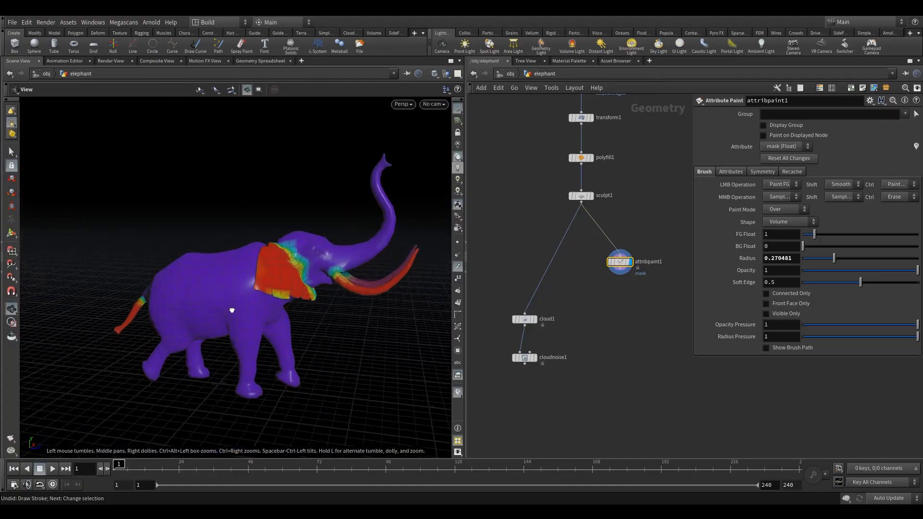
{"action": "left_click_drag", "start_coordinate": [237, 311], "coordinate": [224, 309]}
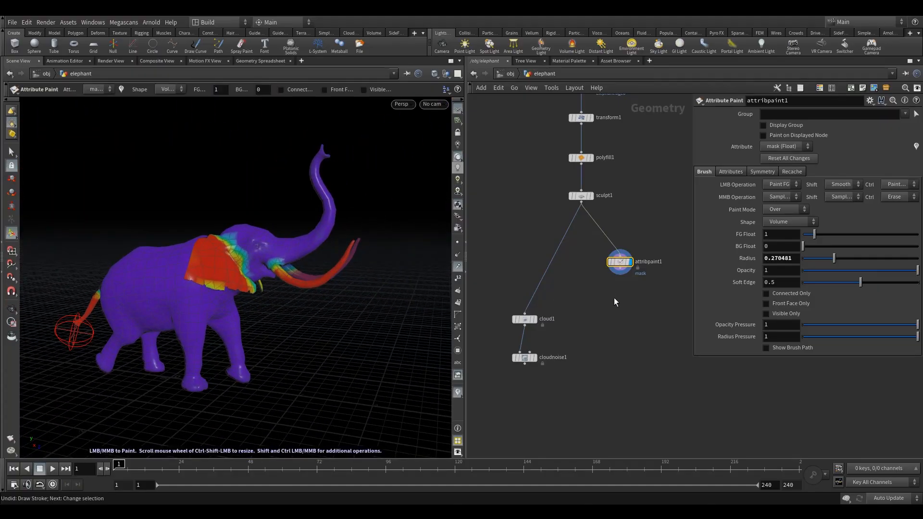
{"action": "key", "text": "Escape"}
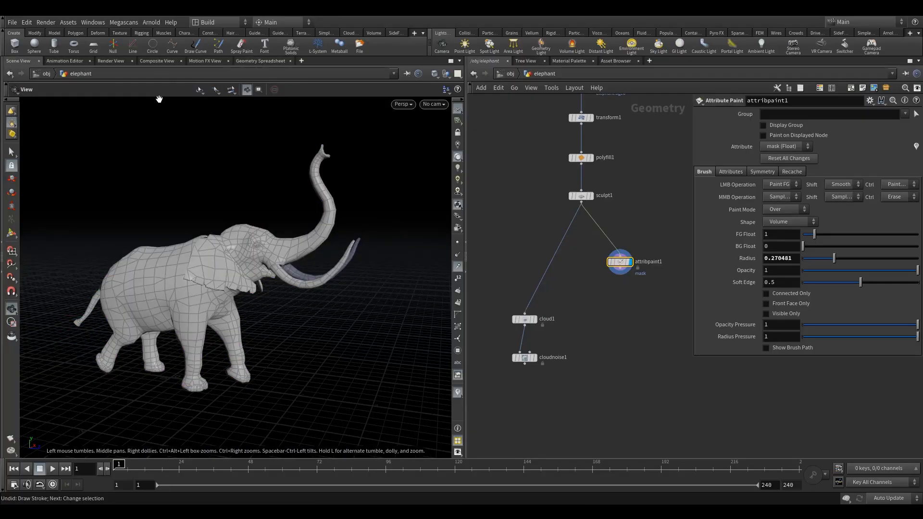
Inspect the mask values of the painted points in the Geometry Spreadsheet, sorted by mask, and return to the scene view.
{"action": "left_click", "coordinate": [259, 61]}
{"action": "left_click", "coordinate": [186, 100]}
{"action": "left_click", "coordinate": [195, 102]}
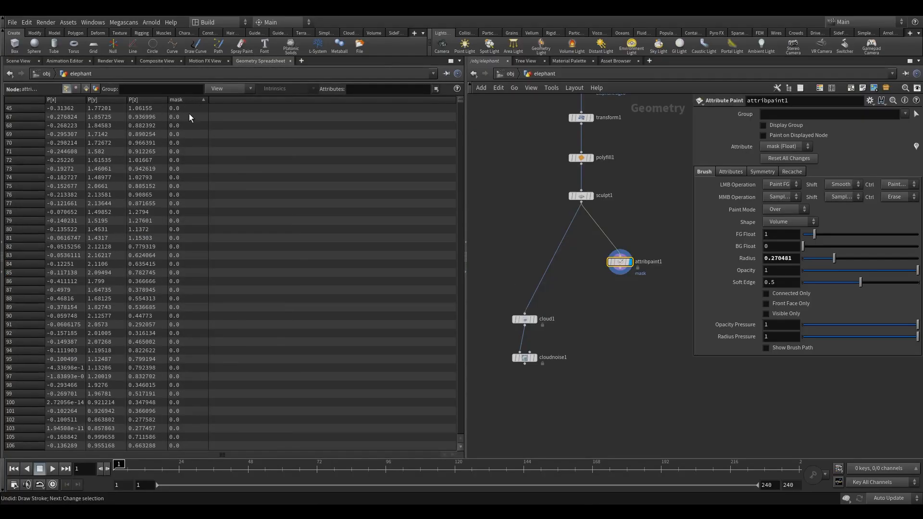
{"action": "left_click_drag", "start_coordinate": [463, 98], "coordinate": [437, 424]}
{"action": "left_click", "coordinate": [19, 61]}
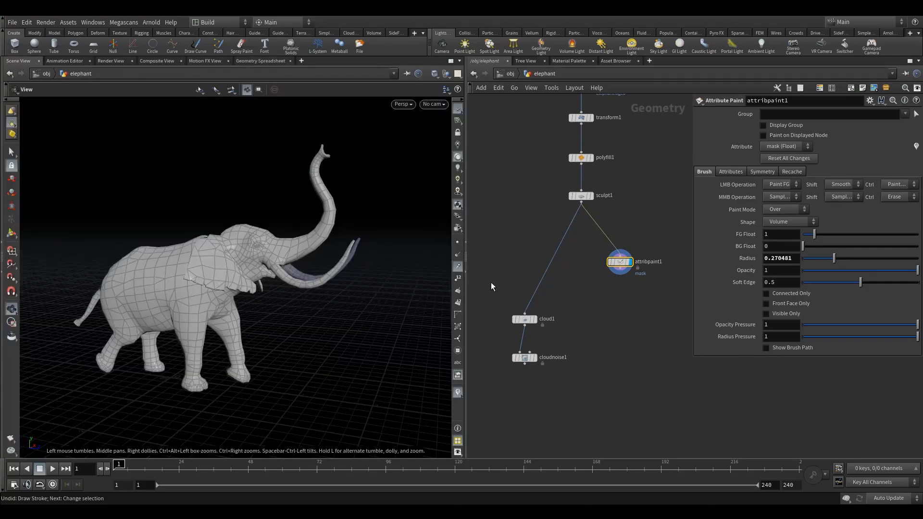
Turn on a viewport visualizer for the mask point attribute from attribpaint1's node information.
{"action": "left_click", "coordinate": [602, 262]}
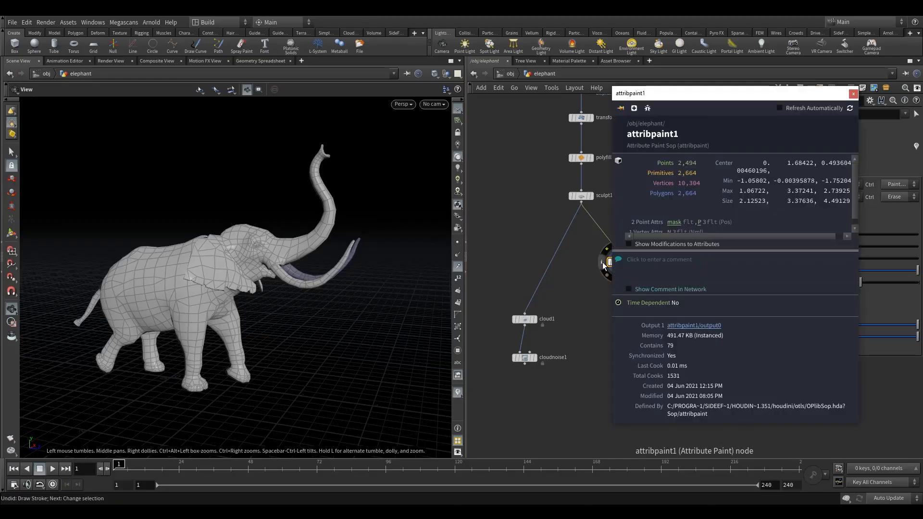
{"action": "scroll", "coordinate": [680, 211], "scroll_direction": "down", "scroll_amount": 1}
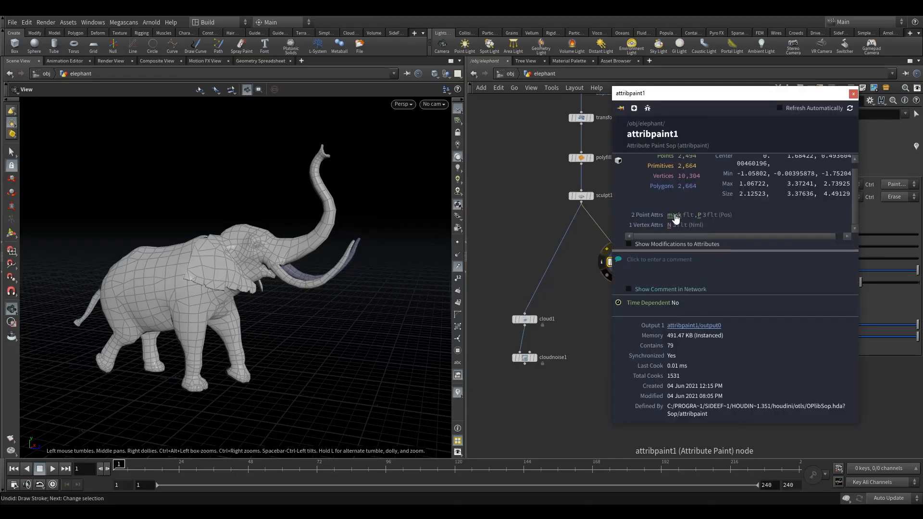
{"action": "left_click", "coordinate": [674, 215]}
{"action": "left_click", "coordinate": [457, 391]}
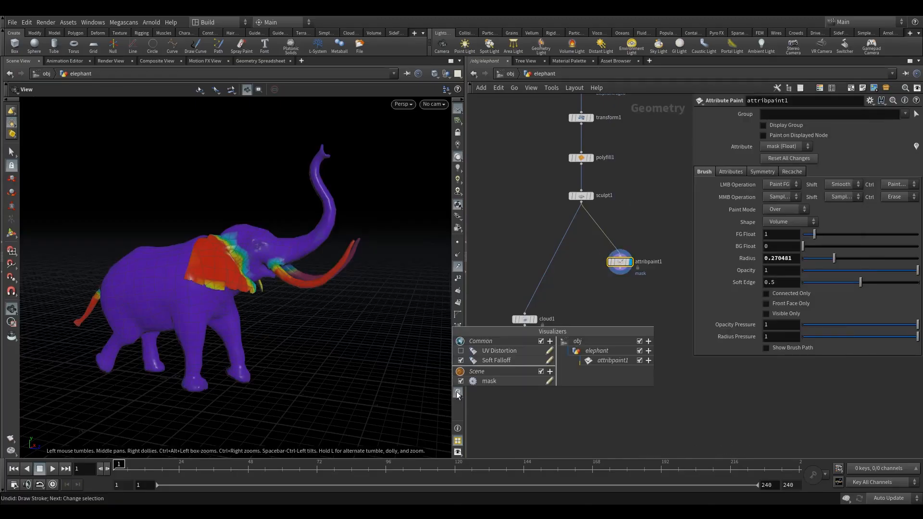
{"action": "left_click_drag", "start_coordinate": [289, 339], "coordinate": [381, 332]}
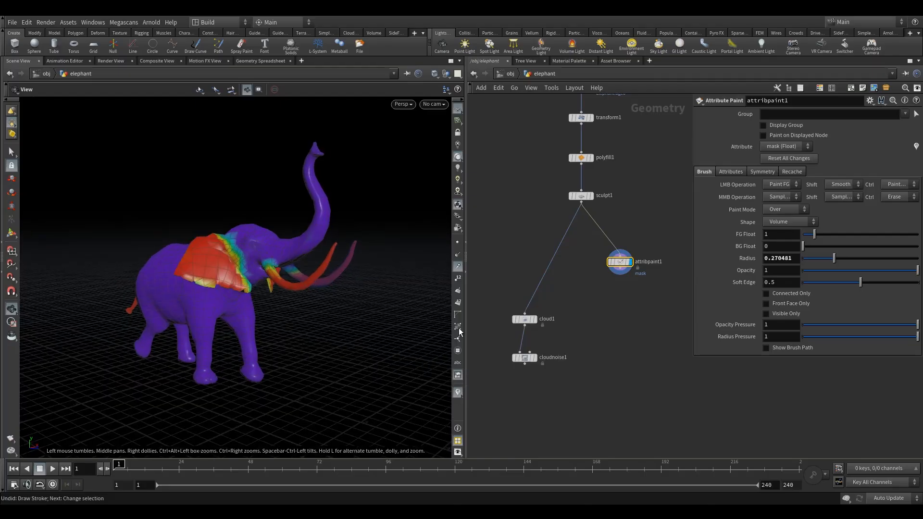
Add a Scatter node wired below attribpaint1.
{"action": "scroll", "coordinate": [613, 302], "scroll_direction": "up", "scroll_amount": 3}
{"action": "left_click", "coordinate": [590, 272]}
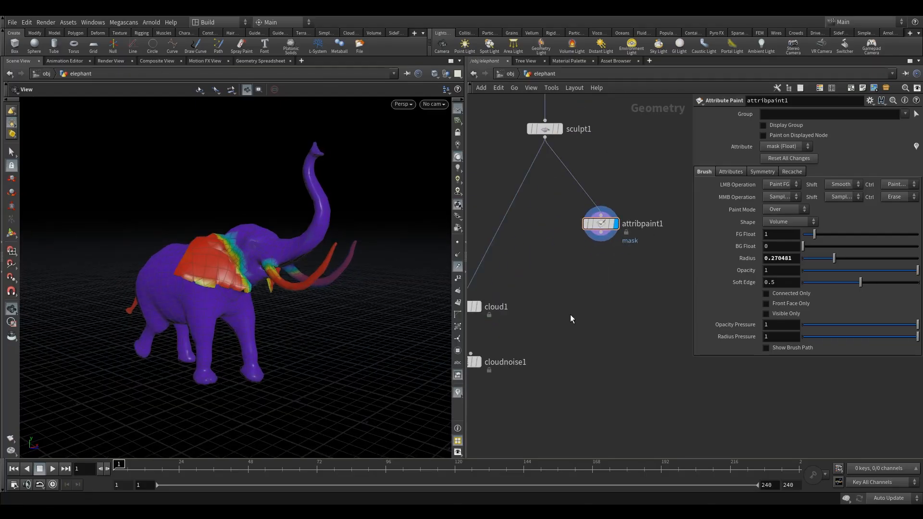
{"action": "key", "text": "Tab"}
{"action": "type", "text": "sc"}
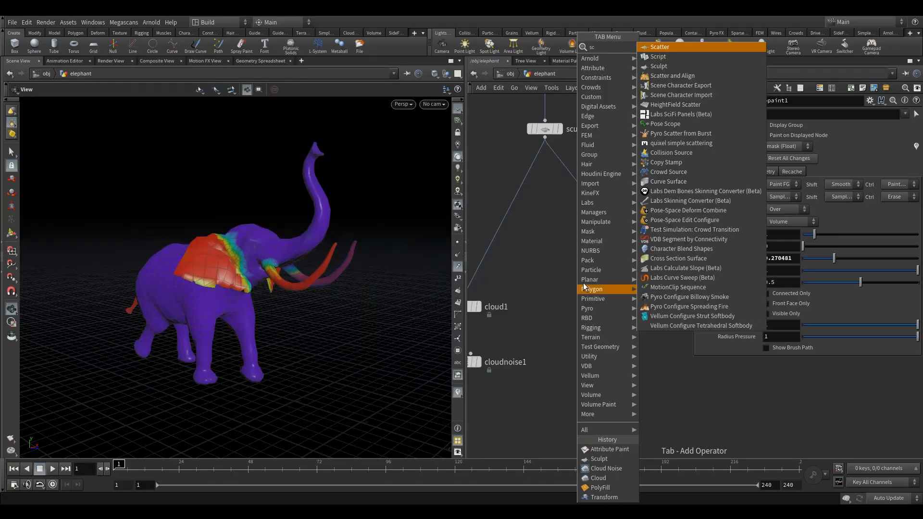
{"action": "left_click", "coordinate": [657, 48]}
{"action": "left_click", "coordinate": [601, 293]}
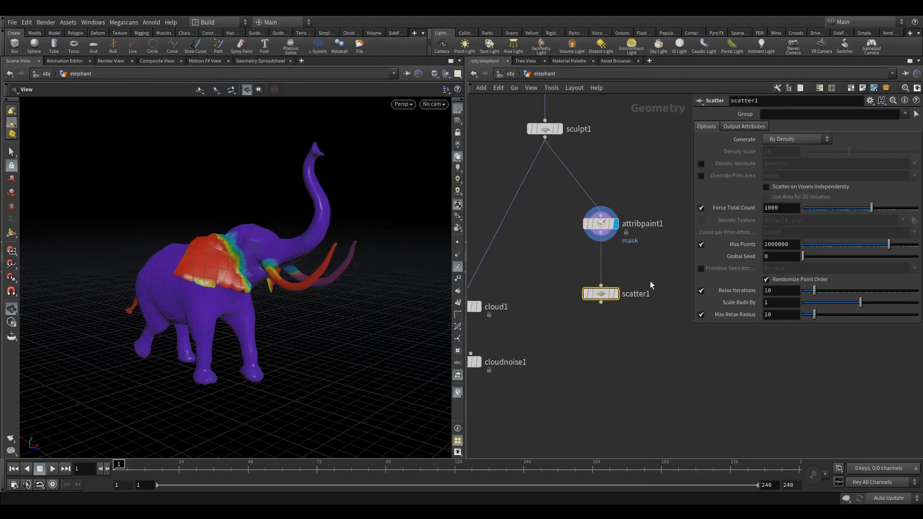
Display scatter1 and inspect the scattered points coloured by mask around the elephant's ear and body.
{"action": "left_click", "coordinate": [623, 279]}
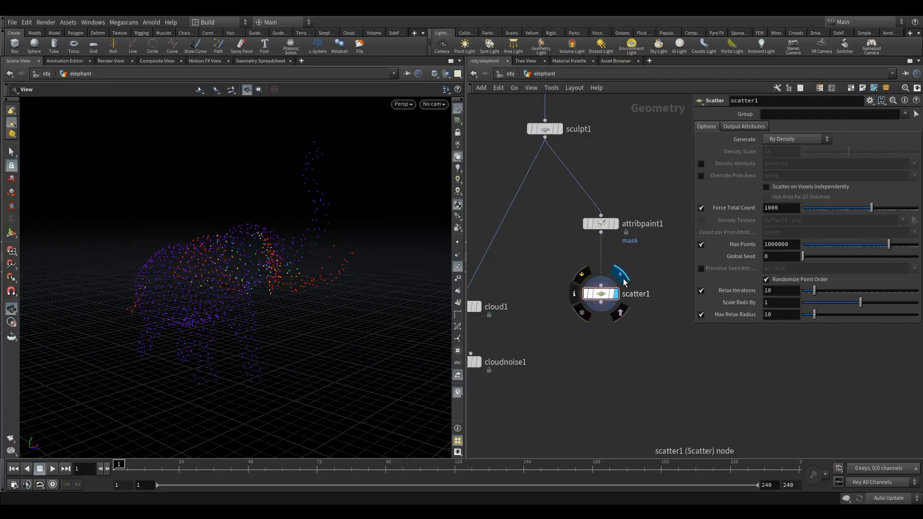
{"action": "left_click_drag", "start_coordinate": [261, 280], "coordinate": [282, 254]}
{"action": "right_click_drag", "start_coordinate": [282, 254], "coordinate": [356, 221]}
{"action": "left_click_drag", "start_coordinate": [269, 272], "coordinate": [225, 268]}
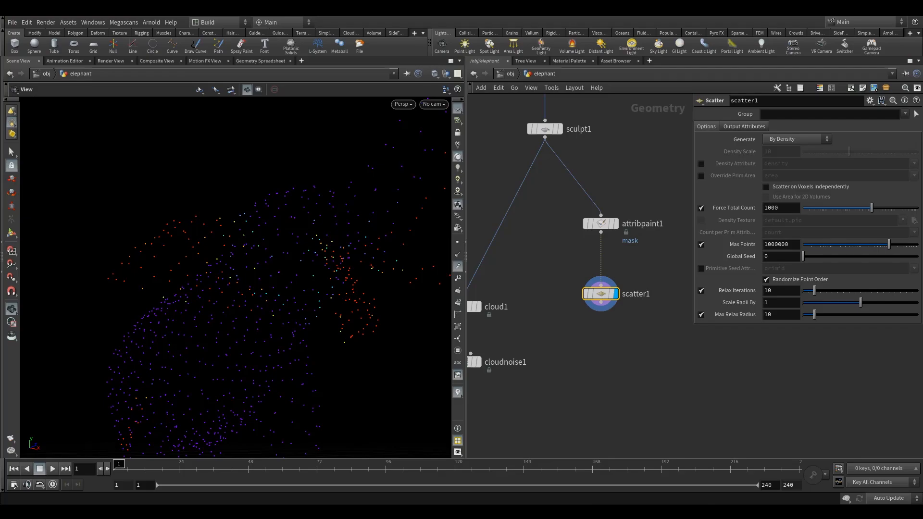
{"action": "left_click_drag", "start_coordinate": [284, 278], "coordinate": [289, 310]}
Wire scatter1's output into the second input of cloudnoise1 and display cloudnoise1.
{"action": "scroll", "coordinate": [656, 320], "scroll_direction": "down", "scroll_amount": 3}
{"action": "middle_click_drag", "start_coordinate": [522, 353], "coordinate": [566, 316]}
{"action": "left_click_drag", "start_coordinate": [611, 298], "coordinate": [522, 329]}
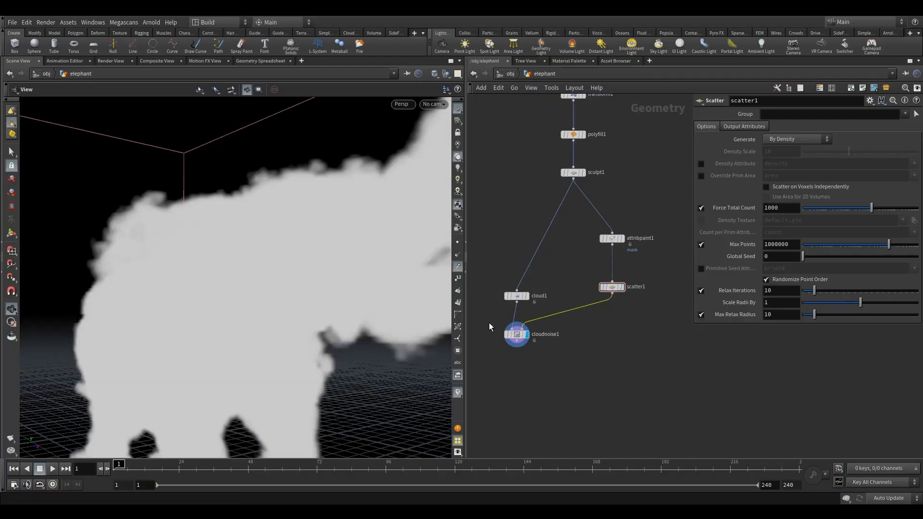
Enable the Noise Mask on cloudnoise1 and set its Noise Attribute to mask.
{"action": "left_click_drag", "start_coordinate": [383, 244], "coordinate": [299, 336]}
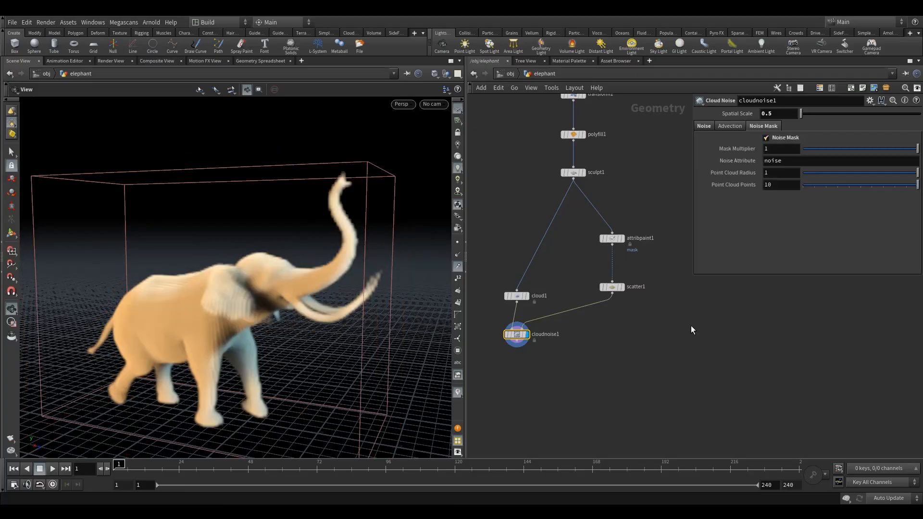
{"action": "left_click_drag", "start_coordinate": [350, 315], "coordinate": [500, 330]}
{"action": "left_click_drag", "start_coordinate": [571, 356], "coordinate": [571, 357]}
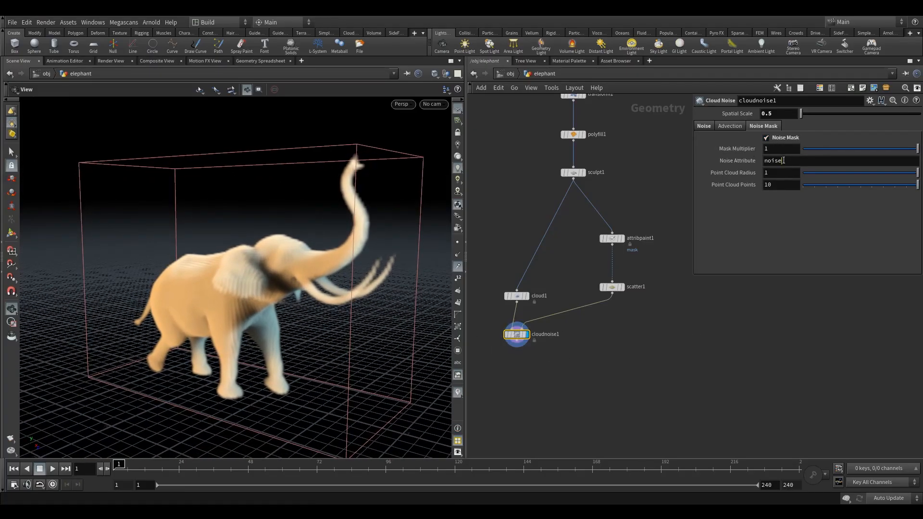
{"action": "left_click", "coordinate": [788, 161]}
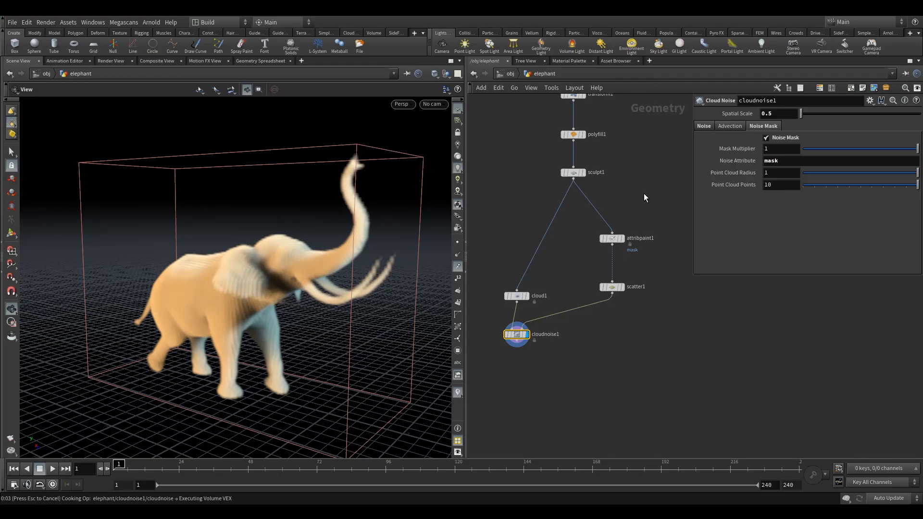
Review the masked cloud noise on the elephant's ears, tusks and tail from several angles.
{"action": "left_click_drag", "start_coordinate": [320, 271], "coordinate": [361, 284]}
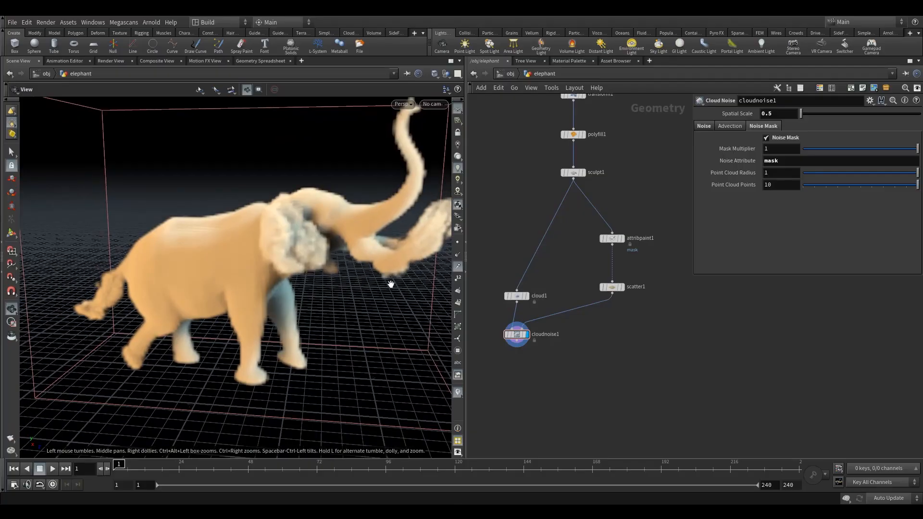
{"action": "left_click_drag", "start_coordinate": [426, 251], "coordinate": [381, 267]}
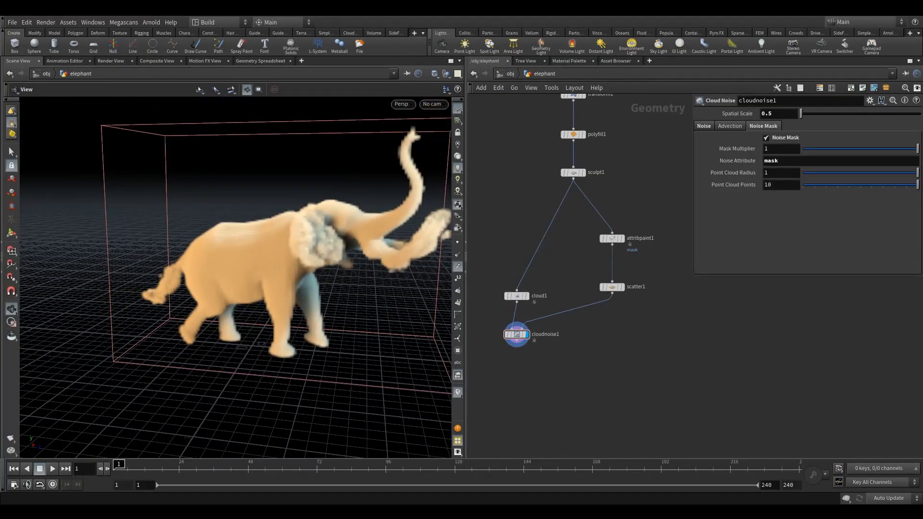
{"action": "left_click_drag", "start_coordinate": [382, 262], "coordinate": [375, 236]}
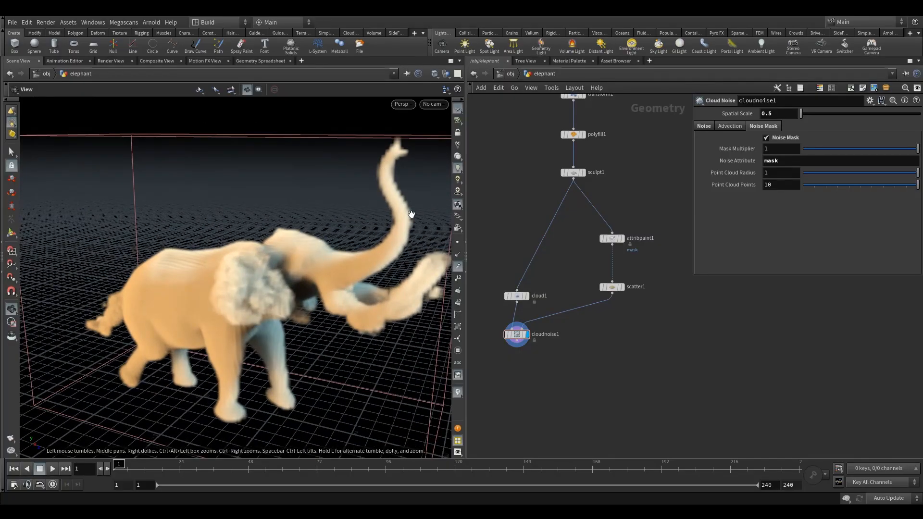
{"action": "left_click_drag", "start_coordinate": [267, 301], "coordinate": [242, 268]}
{"action": "left_click_drag", "start_coordinate": [143, 305], "coordinate": [344, 268]}
{"action": "scroll", "coordinate": [271, 250], "scroll_direction": "up", "scroll_amount": 3}
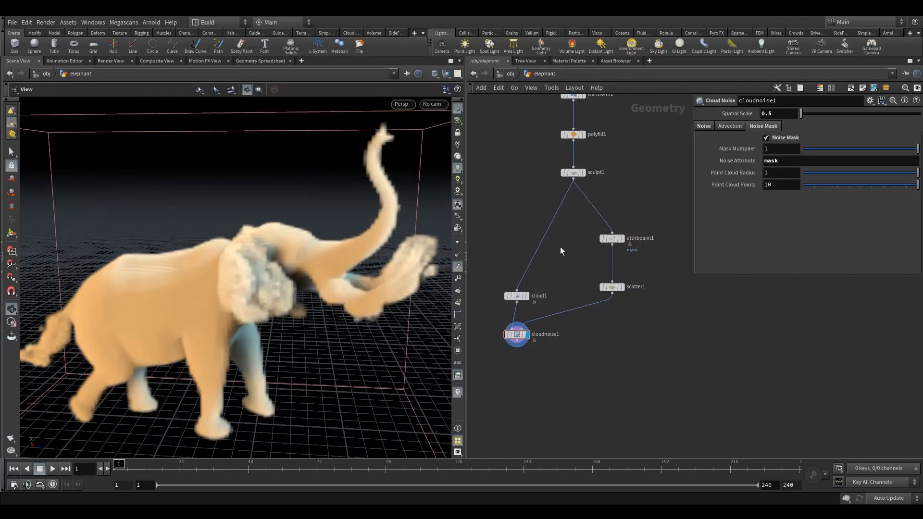
Insert an Attribute Remap node between attribpaint1 and scatter1 and display it.
{"action": "left_click", "coordinate": [612, 238]}
{"action": "key", "text": "Tab"}
{"action": "key", "text": "Escape"}
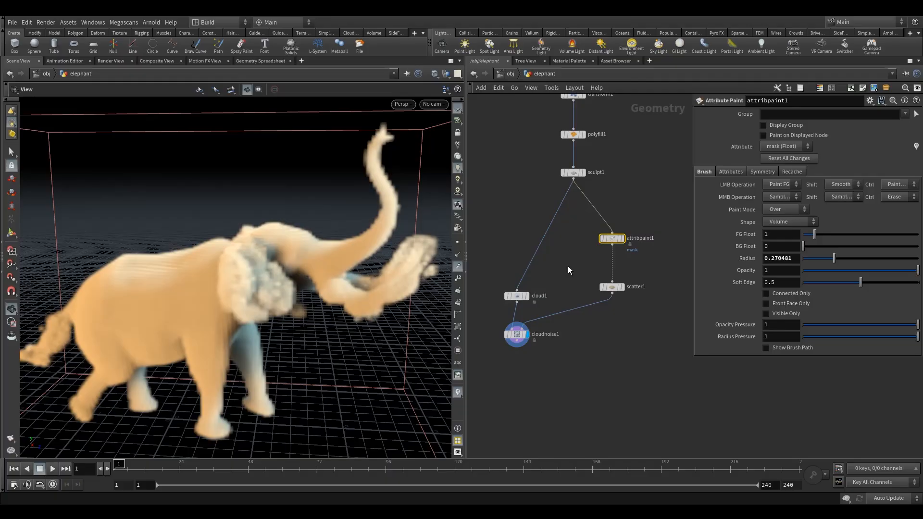
{"action": "key", "text": "Tab"}
{"action": "type", "text": "ar"}
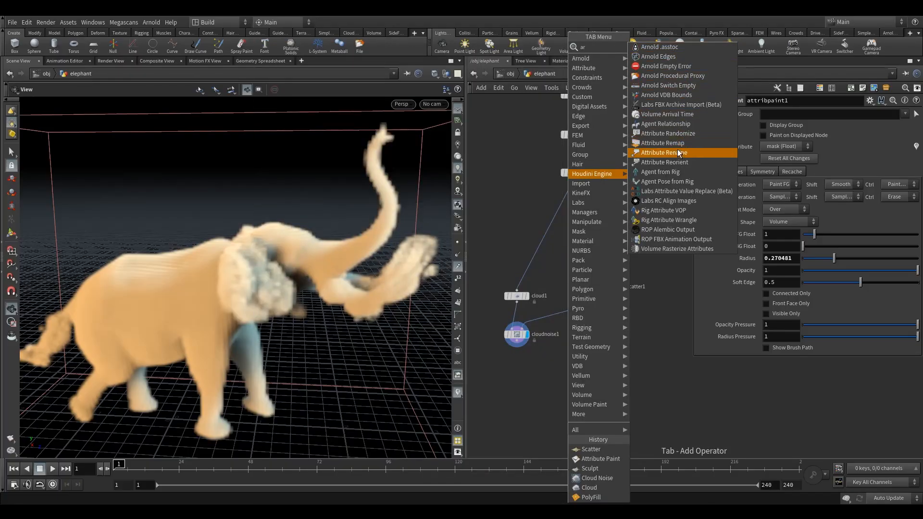
{"action": "key", "text": "Escape"}
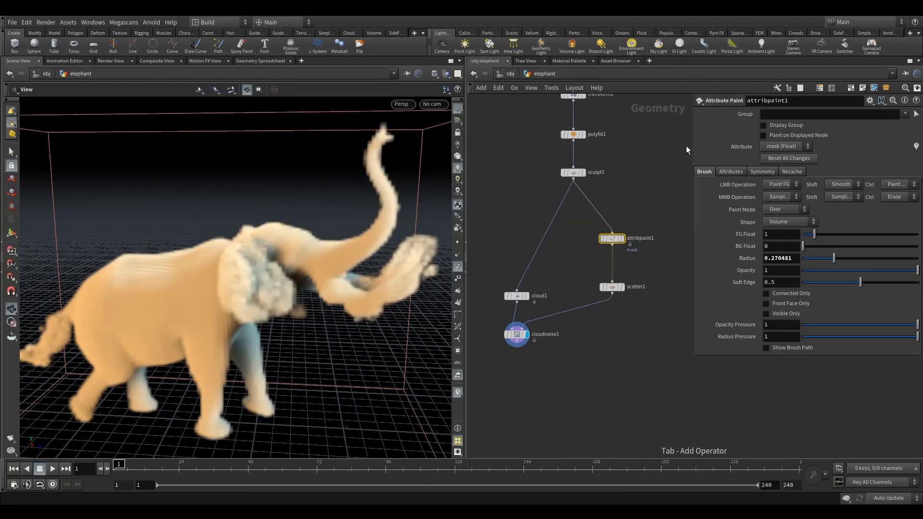
{"action": "left_click", "coordinate": [612, 270]}
{"action": "left_click", "coordinate": [622, 265]}
{"action": "left_click", "coordinate": [612, 289]}
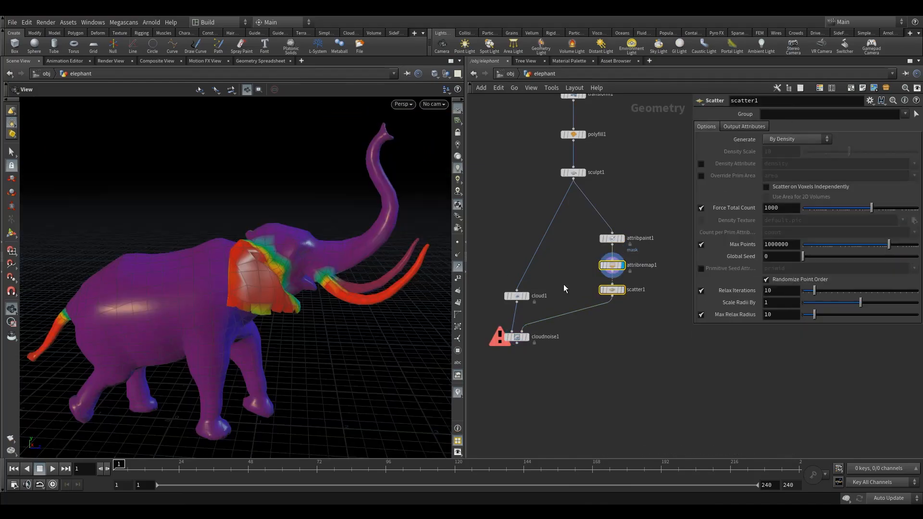
Set attribremap1's Original Name to the mask attribute.
{"action": "left_click", "coordinate": [618, 266]}
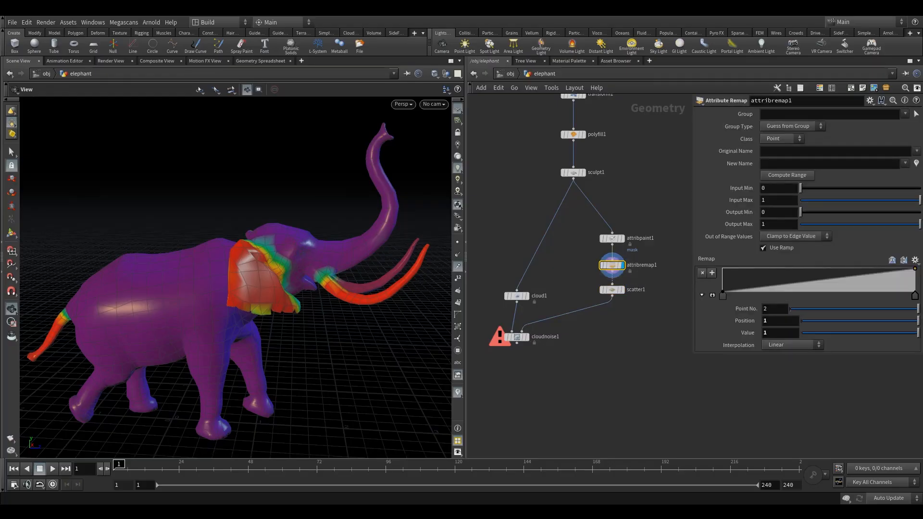
{"action": "left_click", "coordinate": [916, 151]}
{"action": "left_click", "coordinate": [912, 163]}
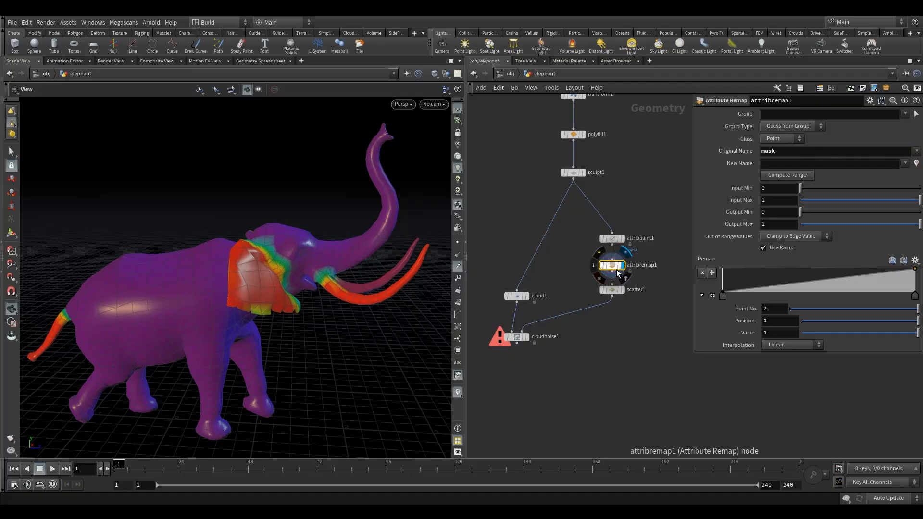
Invert attribremap1's Remap ramp by setting the first point's value to 1 and the last point's value to 0.
{"action": "left_click", "coordinate": [723, 293], "text": "ctrl"}
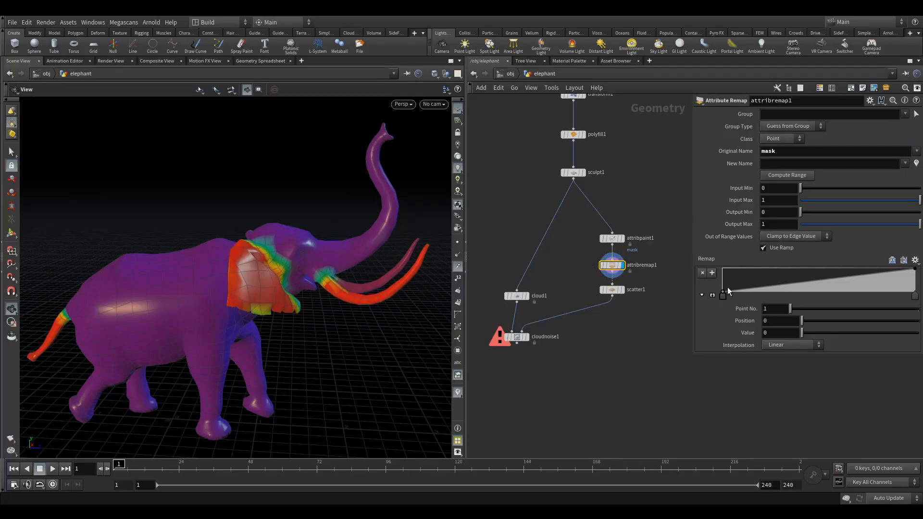
{"action": "left_click", "coordinate": [723, 281]}
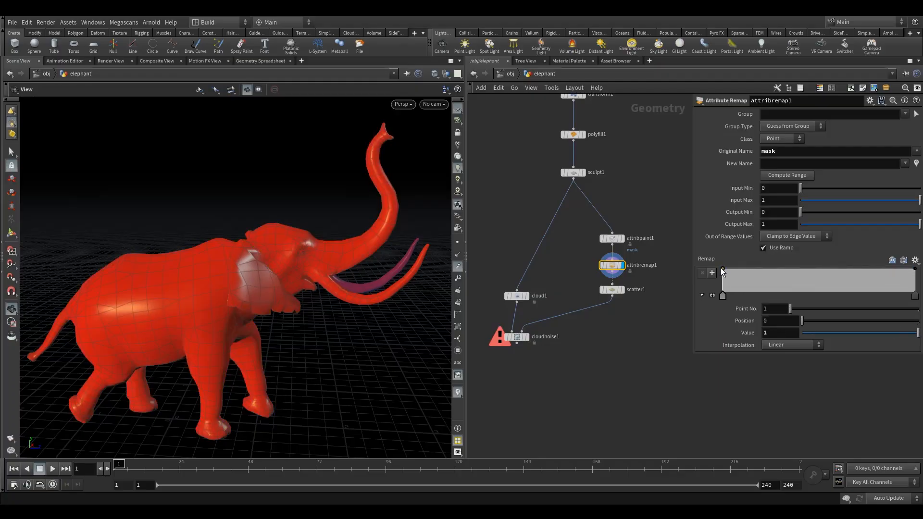
{"action": "left_click_drag", "start_coordinate": [915, 271], "coordinate": [918, 298]}
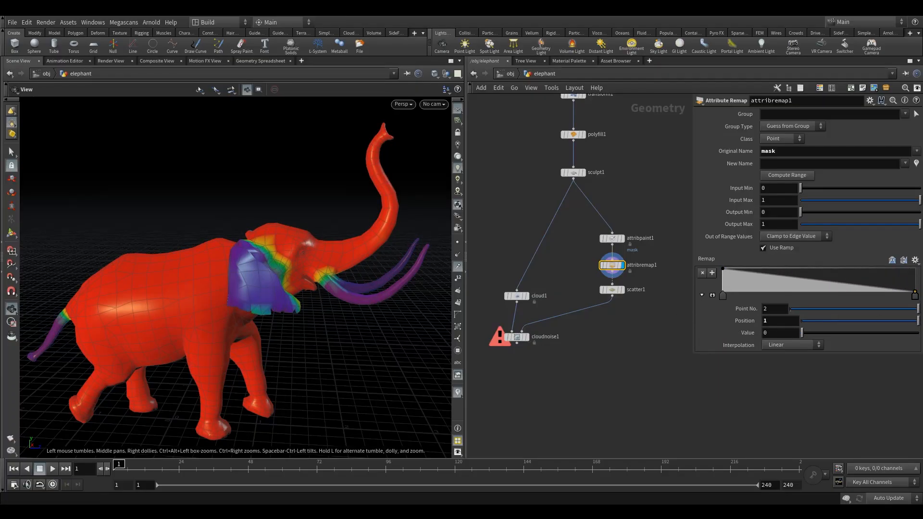
Set the value of the Remap ramp's last point to 0.5.
{"action": "right_click_drag", "start_coordinate": [241, 329], "coordinate": [343, 270]}
{"action": "left_click_drag", "start_coordinate": [346, 270], "coordinate": [337, 222]}
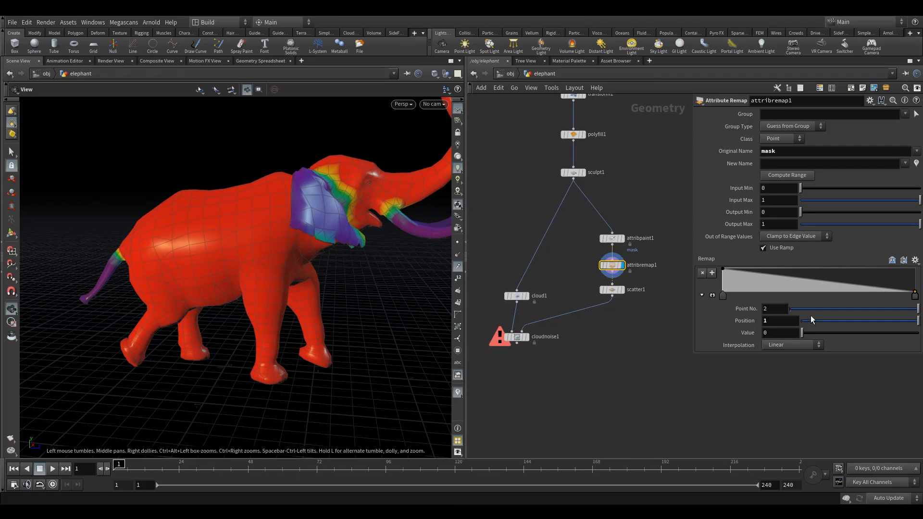
{"action": "middle_click_drag", "start_coordinate": [776, 335], "coordinate": [806, 336]}
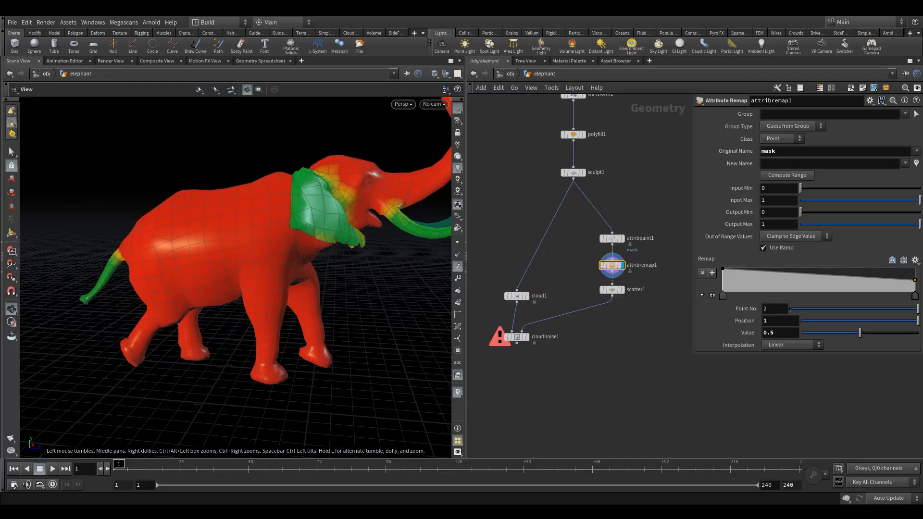
Display cloudnoise1 and review the remapped noise on the elephant's body, legs and ears.
{"action": "middle_click_drag", "start_coordinate": [571, 348], "coordinate": [591, 315]}
{"action": "mouse_move", "coordinate": [551, 294]}
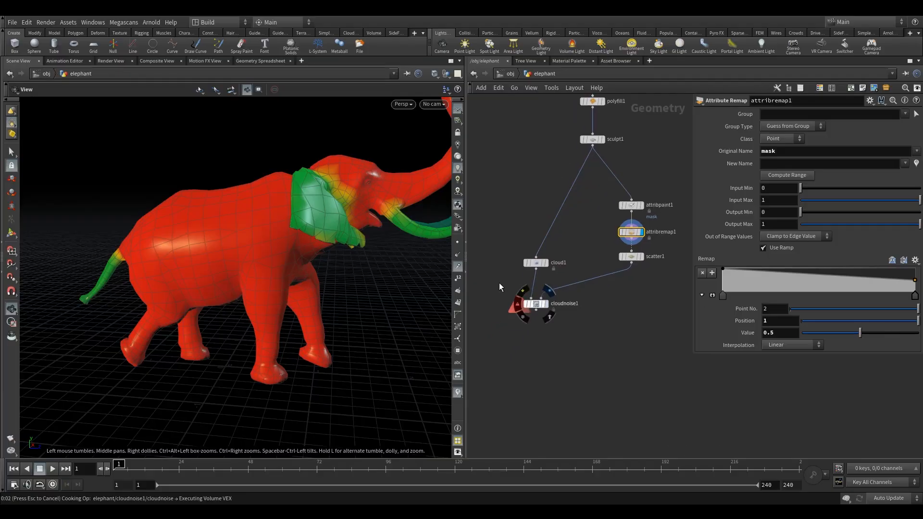
{"action": "left_click", "coordinate": [536, 304]}
{"action": "left_click_drag", "start_coordinate": [394, 240], "coordinate": [261, 291]}
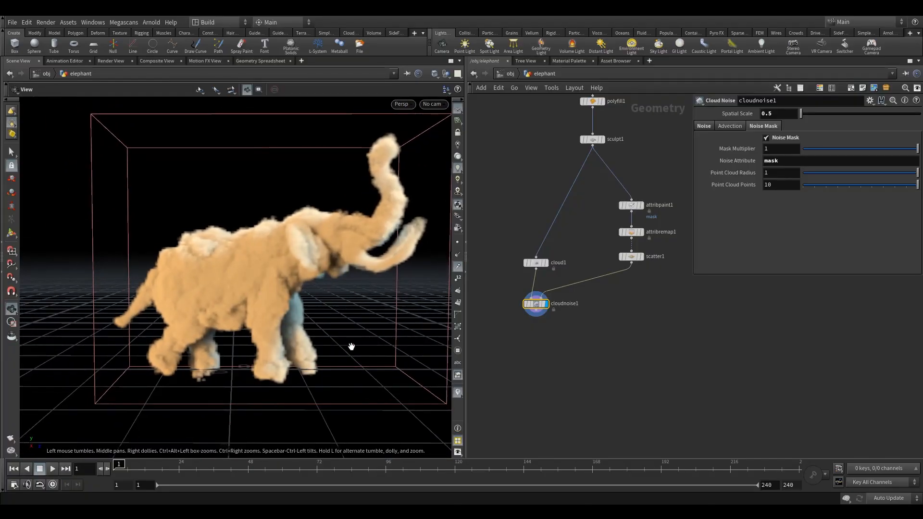
{"action": "left_click_drag", "start_coordinate": [339, 342], "coordinate": [279, 323]}
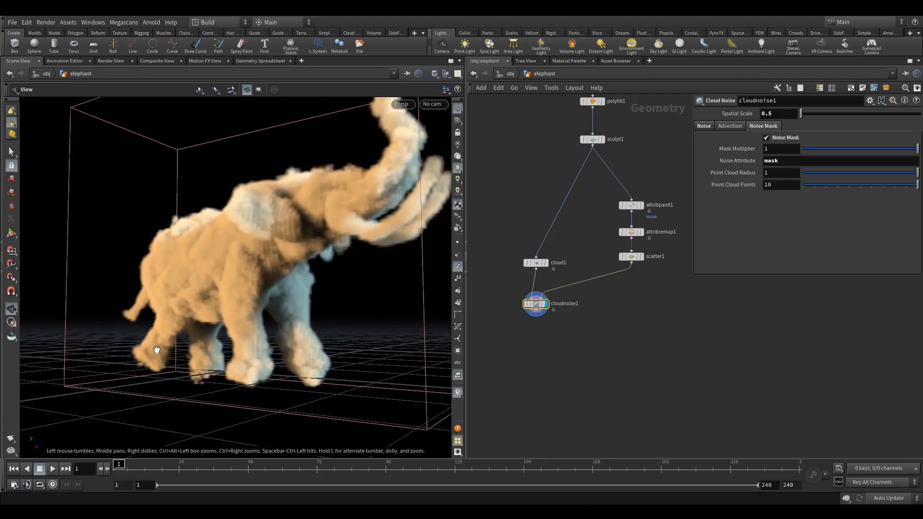
{"action": "left_click_drag", "start_coordinate": [221, 300], "coordinate": [215, 334]}
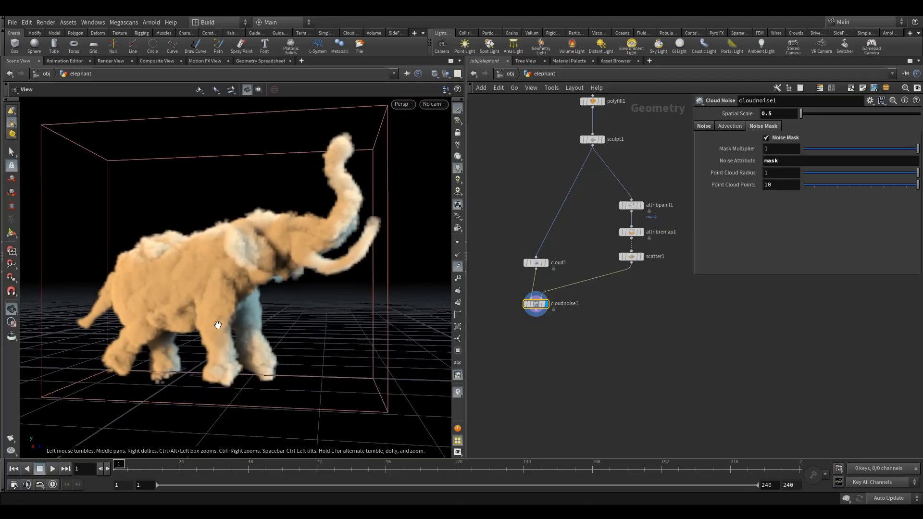
{"action": "left_click_drag", "start_coordinate": [217, 349], "coordinate": [232, 350]}
Space out cloudnoise1 and scatter1 and insert a second Attribute Paint node between attribremap1 and scatter1.
{"action": "left_click_drag", "start_coordinate": [549, 297], "coordinate": [552, 318]}
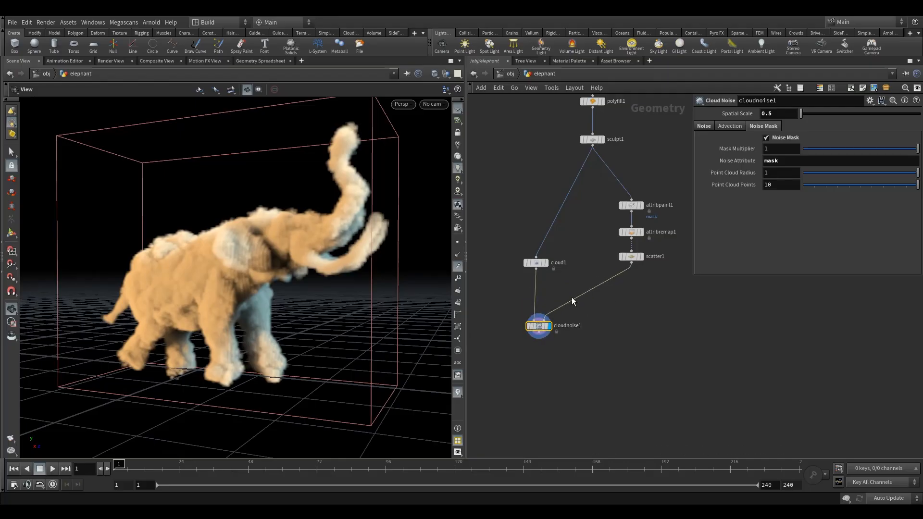
{"action": "left_click_drag", "start_coordinate": [631, 256], "coordinate": [630, 277]}
{"action": "left_click_drag", "start_coordinate": [604, 228], "coordinate": [670, 249]}
{"action": "key", "text": "Tab"}
{"action": "type", "text": "ap"}
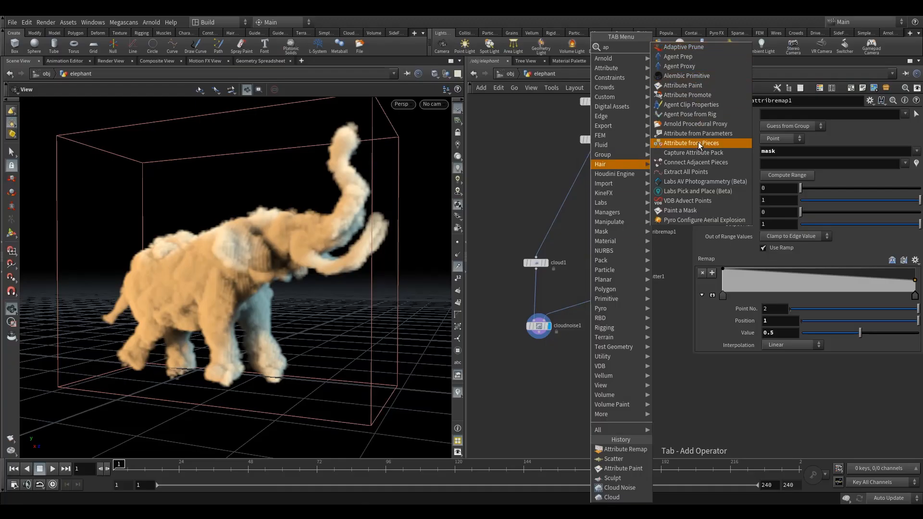
{"action": "left_click", "coordinate": [707, 87]}
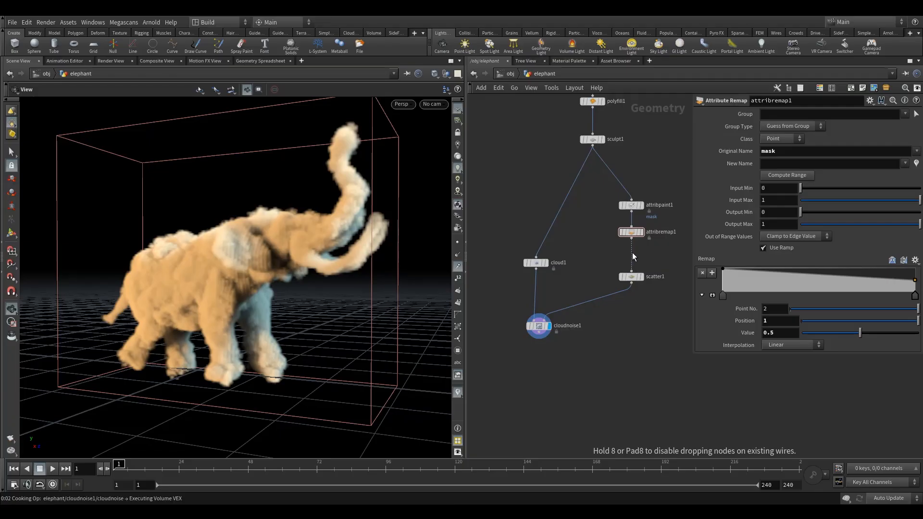
{"action": "left_click", "coordinate": [605, 251]}
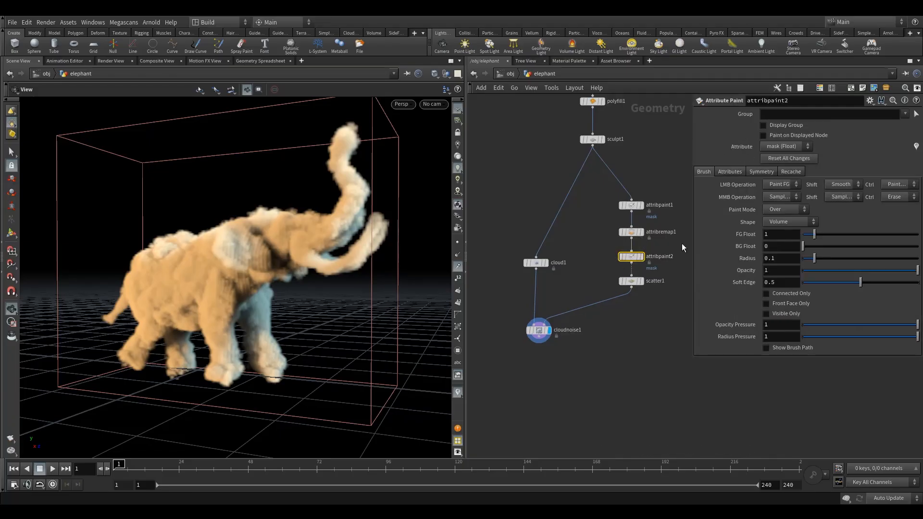
Set attribpaint2's FG Float to 2, display the node and activate its paint tool in the viewport.
{"action": "type", "text": "2"}
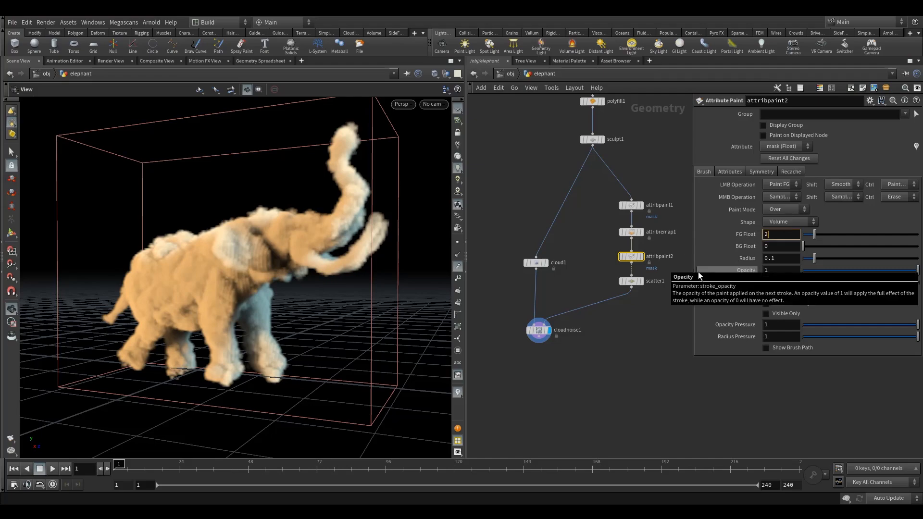
{"action": "key", "text": "Return"}
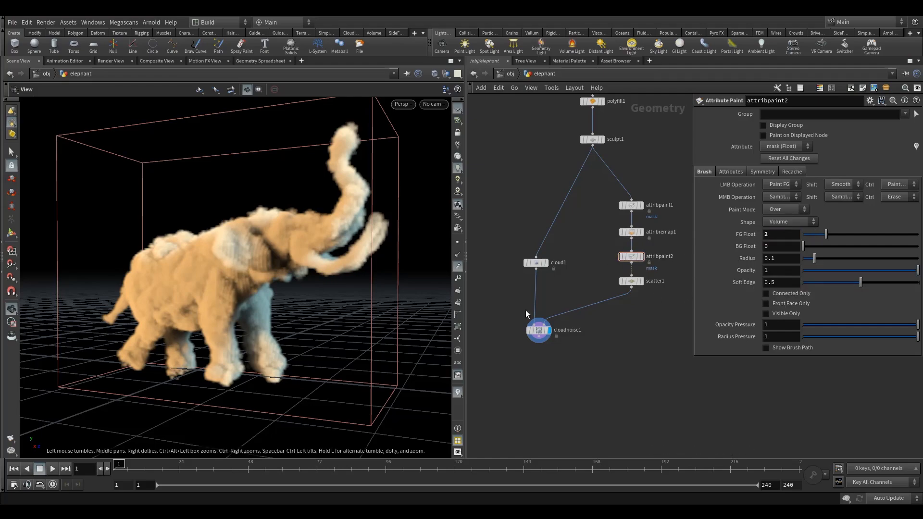
{"action": "left_click", "coordinate": [639, 257]}
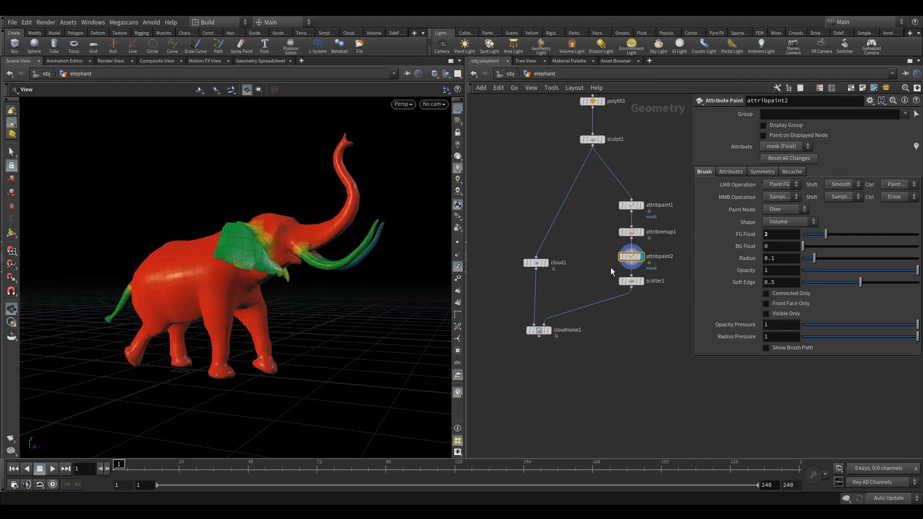
{"action": "left_click", "coordinate": [11, 233]}
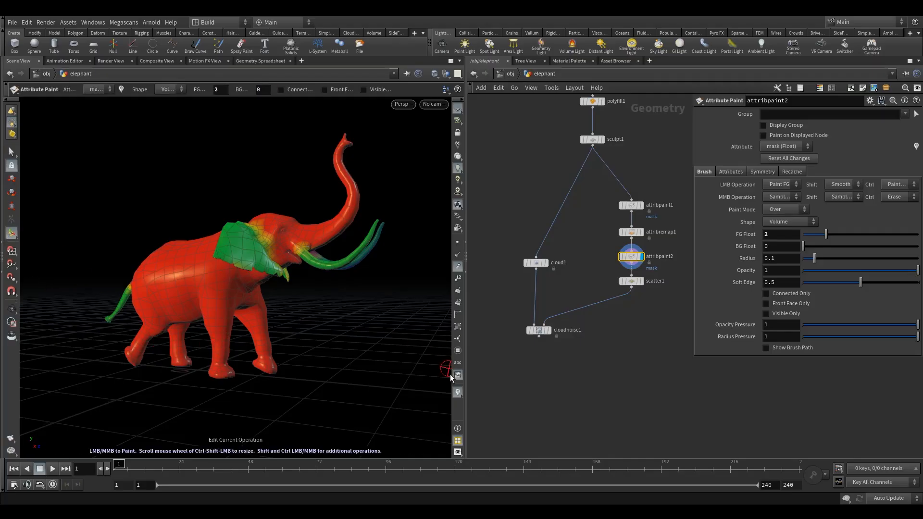
Set the mask visualizer's ramp range maximum to 2 and close its settings.
{"action": "left_click", "coordinate": [457, 393]}
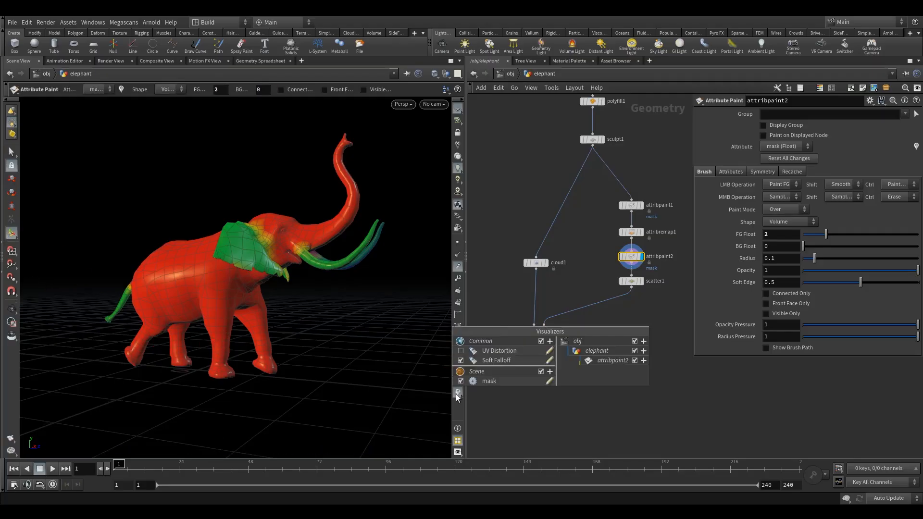
{"action": "left_click", "coordinate": [549, 380]}
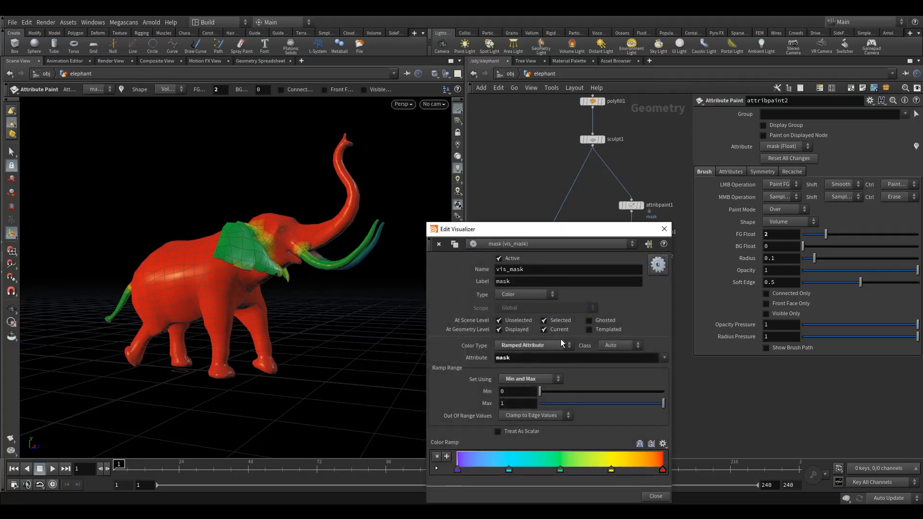
{"action": "left_click", "coordinate": [522, 405]}
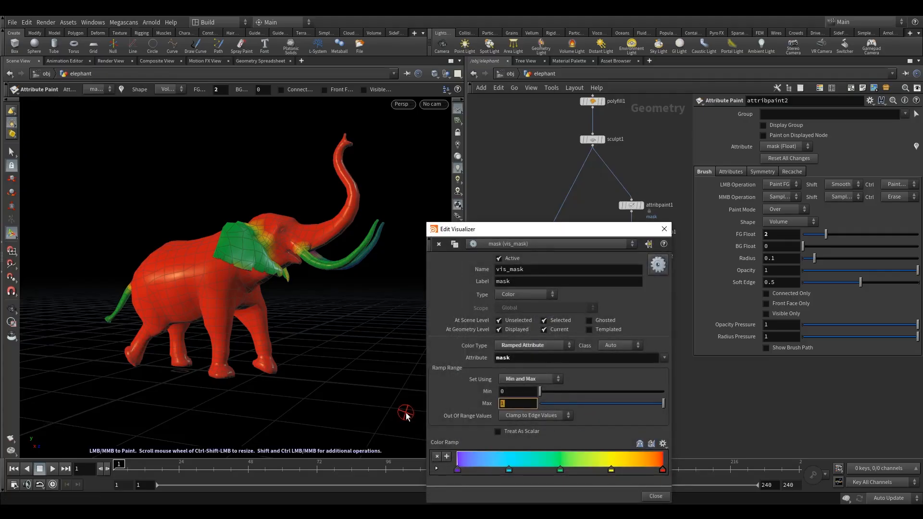
{"action": "type", "text": "2"}
{"action": "key", "text": "Return"}
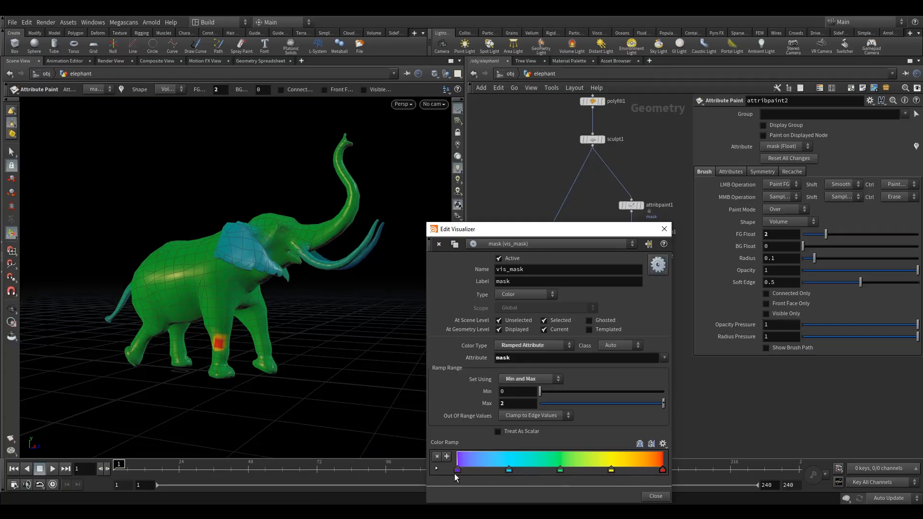
{"action": "left_click", "coordinate": [664, 229]}
{"action": "key", "text": "Escape"}
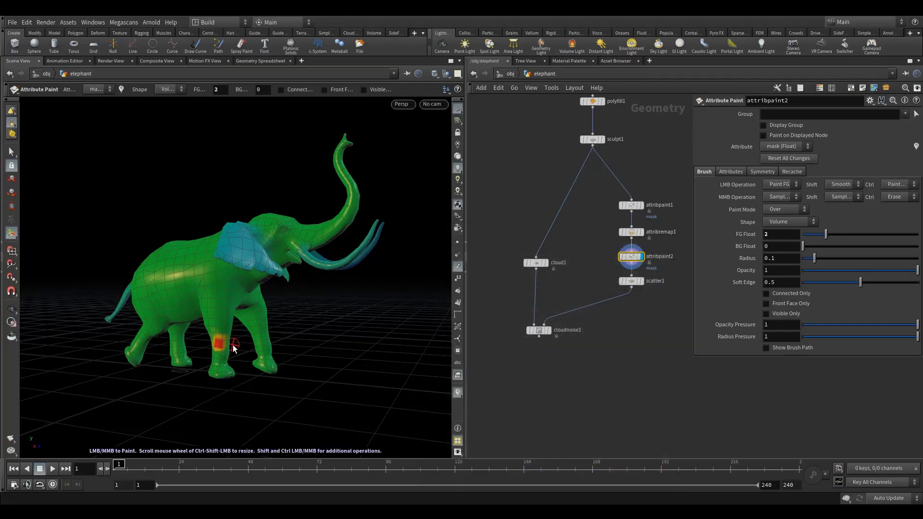
Enlarge the brush to a radius of about 0.36 and paint the mask value 2 over the elephant's legs.
{"action": "left_click_drag", "start_coordinate": [218, 339], "coordinate": [226, 336]}
{"action": "right_click_drag", "start_coordinate": [227, 337], "coordinate": [246, 328]}
{"action": "middle_click_drag", "start_coordinate": [245, 328], "coordinate": [270, 261]}
{"action": "right_click_drag", "start_coordinate": [270, 262], "coordinate": [293, 255]}
{"action": "scroll", "coordinate": [255, 212], "scroll_direction": "up", "scroll_amount": 6}
{"action": "mouse_move", "coordinate": [241, 226]}
{"action": "left_mouse_down"}
{"action": "mouse_move", "coordinate": [287, 333]}
{"action": "mouse_move", "coordinate": [304, 204]}
{"action": "mouse_move", "coordinate": [304, 243]}
{"action": "mouse_move", "coordinate": [330, 336]}
{"action": "mouse_move", "coordinate": [305, 301]}
{"action": "left_mouse_up"}
{"action": "key", "text": "Escape"}
{"action": "mouse_move", "coordinate": [336, 243]}
{"action": "left_mouse_down"}
{"action": "mouse_move", "coordinate": [269, 274]}
{"action": "mouse_move", "coordinate": [191, 290]}
{"action": "mouse_move", "coordinate": [235, 261]}
{"action": "left_mouse_up"}
{"action": "key", "text": "Return"}
{"action": "left_click", "coordinate": [249, 227]}
{"action": "mouse_move", "coordinate": [258, 216]}
{"action": "left_mouse_down"}
{"action": "mouse_move", "coordinate": [233, 333]}
{"action": "mouse_move", "coordinate": [237, 321]}
{"action": "mouse_move", "coordinate": [213, 295]}
{"action": "mouse_move", "coordinate": [220, 330]}
{"action": "mouse_move", "coordinate": [294, 319]}
{"action": "mouse_move", "coordinate": [223, 316]}
{"action": "mouse_move", "coordinate": [185, 342]}
{"action": "mouse_move", "coordinate": [265, 366]}
{"action": "mouse_move", "coordinate": [231, 232]}
{"action": "mouse_move", "coordinate": [173, 236]}
{"action": "mouse_move", "coordinate": [195, 274]}
{"action": "mouse_move", "coordinate": [239, 295]}
{"action": "mouse_move", "coordinate": [168, 293]}
{"action": "left_mouse_up"}
{"action": "key", "text": "Escape"}
{"action": "key", "text": "Return"}
{"action": "scroll", "coordinate": [186, 338], "scroll_direction": "up", "scroll_amount": 5}
{"action": "key", "text": "Escape"}
{"action": "left_click_drag", "start_coordinate": [211, 255], "coordinate": [227, 231]}
{"action": "right_click_drag", "start_coordinate": [226, 231], "coordinate": [237, 194]}
{"action": "key", "text": "Return"}
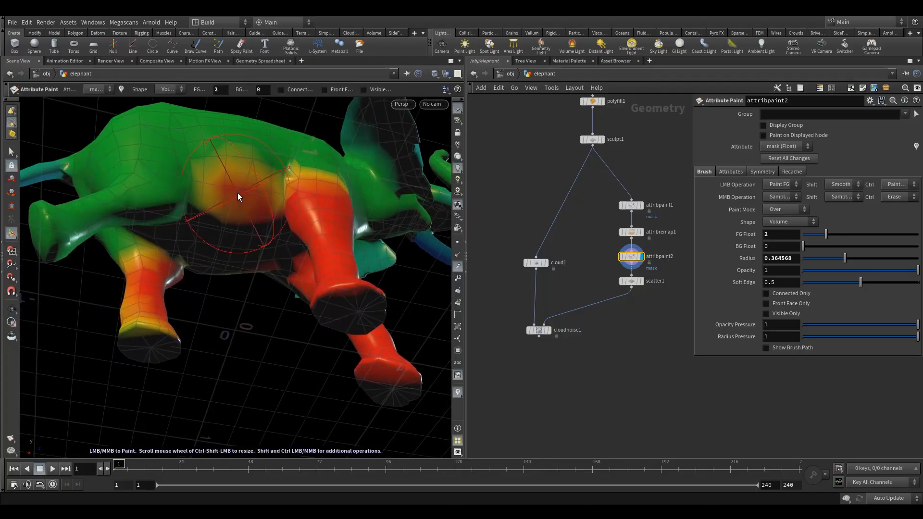
Finish painting the elephant's legs down to the feet from the remaining sides, then bring the whole model into view.
{"action": "mouse_move", "coordinate": [238, 194]}
{"action": "left_mouse_down", "text": "ctrl"}
{"action": "mouse_move", "coordinate": [247, 255]}
{"action": "mouse_move", "coordinate": [230, 192]}
{"action": "mouse_move", "coordinate": [235, 212]}
{"action": "mouse_move", "coordinate": [203, 221]}
{"action": "mouse_move", "coordinate": [146, 286]}
{"action": "mouse_move", "coordinate": [170, 242]}
{"action": "mouse_move", "coordinate": [192, 241]}
{"action": "mouse_move", "coordinate": [181, 255]}
{"action": "mouse_move", "coordinate": [233, 295]}
{"action": "mouse_move", "coordinate": [213, 253]}
{"action": "mouse_move", "coordinate": [134, 206]}
{"action": "mouse_move", "coordinate": [154, 263]}
{"action": "mouse_move", "coordinate": [295, 258]}
{"action": "mouse_move", "coordinate": [145, 280]}
{"action": "left_mouse_up", "text": "ctrl"}
{"action": "key", "text": "Escape"}
{"action": "key", "text": "Return"}
{"action": "key", "text": "Escape"}
{"action": "right_click_drag", "start_coordinate": [152, 270], "coordinate": [197, 276]}
{"action": "key", "text": "Return"}
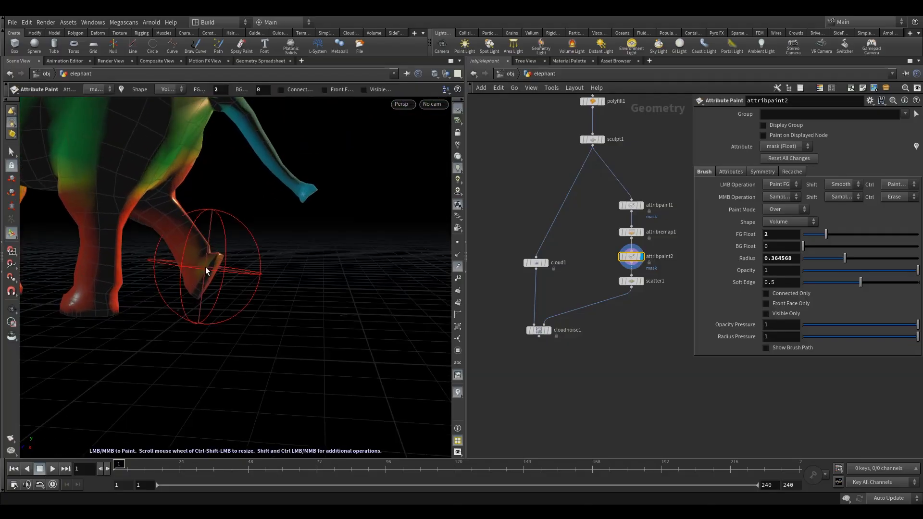
{"action": "key", "text": "Escape"}
{"action": "right_click_drag", "start_coordinate": [200, 214], "coordinate": [118, 264]}
{"action": "middle_click_drag", "start_coordinate": [118, 264], "coordinate": [211, 307], "text": "alt"}
{"action": "mouse_move", "coordinate": [212, 308]}
{"action": "right_mouse_down", "text": "alt"}
{"action": "mouse_move", "coordinate": [261, 239]}
{"action": "mouse_move", "coordinate": [200, 282]}
{"action": "mouse_move", "coordinate": [192, 303]}
{"action": "right_mouse_up", "text": "alt"}
{"action": "mouse_move", "coordinate": [192, 303]}
{"action": "left_mouse_down", "text": "alt"}
{"action": "mouse_move", "coordinate": [373, 259]}
{"action": "mouse_move", "coordinate": [239, 259]}
{"action": "mouse_move", "coordinate": [345, 301]}
{"action": "mouse_move", "coordinate": [224, 278]}
{"action": "mouse_move", "coordinate": [238, 256]}
{"action": "mouse_move", "coordinate": [171, 269]}
{"action": "mouse_move", "coordinate": [251, 264]}
{"action": "mouse_move", "coordinate": [213, 286]}
{"action": "left_mouse_up", "text": "alt"}
{"action": "key", "text": "Return"}
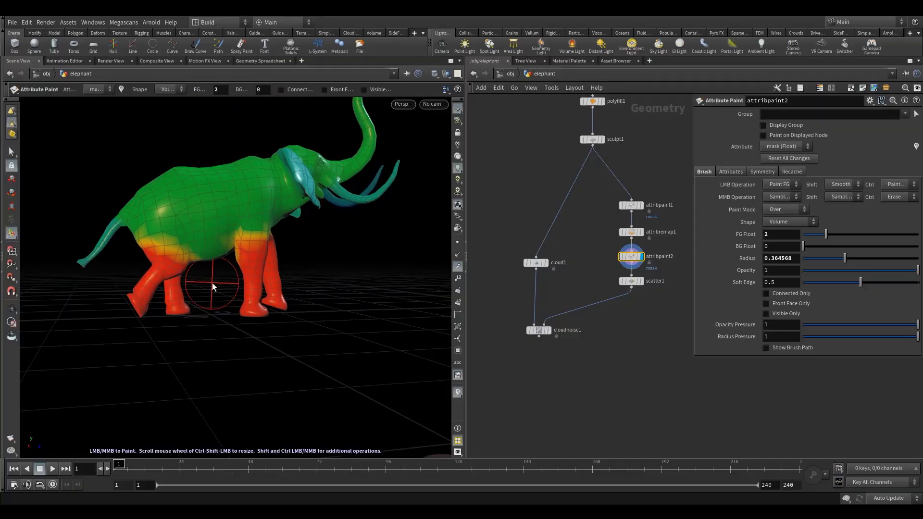
Move scatter1 down, insert a copy of attribpaint2 above it as attribpaint3, and reset all of the copy's changes.
{"action": "mouse_move", "coordinate": [630, 283]}
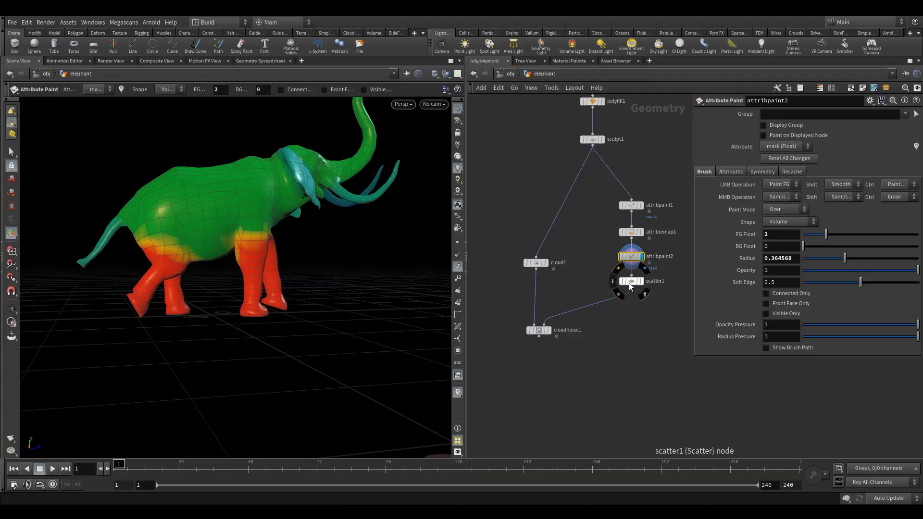
{"action": "left_click_drag", "start_coordinate": [628, 282], "coordinate": [631, 302]}
{"action": "mouse_move", "coordinate": [632, 260]}
{"action": "left_click_drag", "start_coordinate": [633, 260], "coordinate": [634, 286], "text": "alt"}
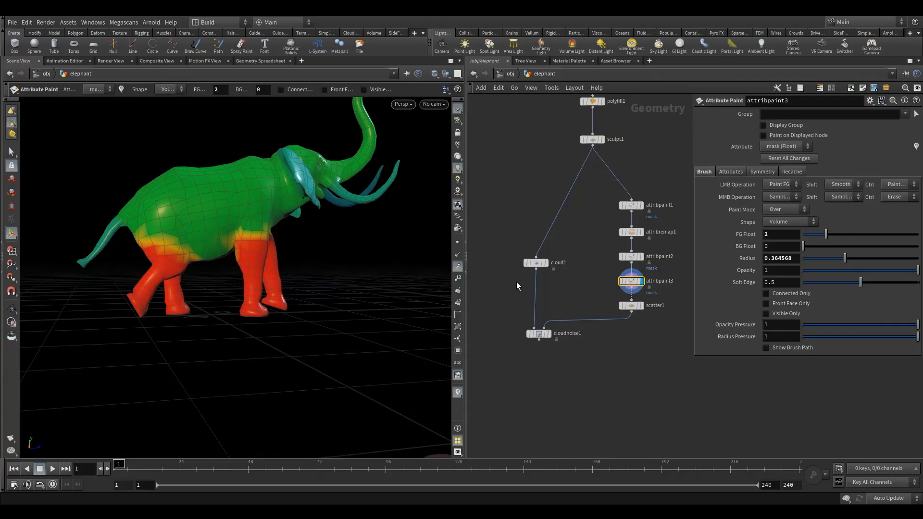
{"action": "left_click", "coordinate": [795, 172]}
{"action": "left_click", "coordinate": [791, 158]}
Set attribpaint3's FG Float to 0, shrink the brush radius to about 0.15, and paint the tips of both tusks.
{"action": "key", "text": "Escape"}
{"action": "mouse_move", "coordinate": [294, 248]}
{"action": "left_mouse_down"}
{"action": "mouse_move", "coordinate": [272, 240]}
{"action": "mouse_move", "coordinate": [324, 230]}
{"action": "mouse_move", "coordinate": [325, 262]}
{"action": "mouse_move", "coordinate": [306, 215]}
{"action": "left_mouse_up"}
{"action": "scroll", "coordinate": [401, 200], "scroll_direction": "up", "scroll_amount": 6}
{"action": "key", "text": "Return"}
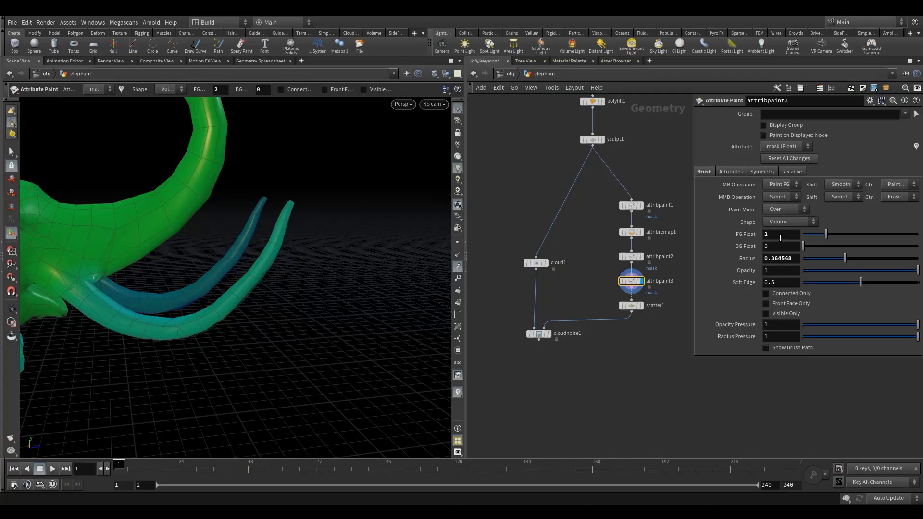
{"action": "left_click", "coordinate": [782, 235]}
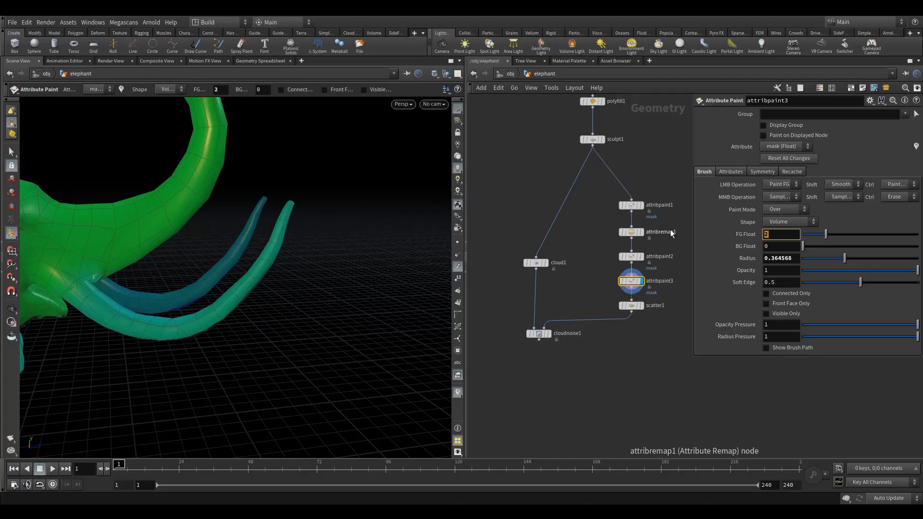
{"action": "key", "text": "Return"}
{"action": "scroll", "coordinate": [278, 226], "scroll_direction": "down", "scroll_amount": 4}
{"action": "scroll", "coordinate": [281, 224], "scroll_direction": "down", "scroll_amount": 2}
{"action": "mouse_move", "coordinate": [276, 240]}
{"action": "left_mouse_down"}
{"action": "mouse_move", "coordinate": [286, 212]}
{"action": "mouse_move", "coordinate": [272, 250]}
{"action": "left_mouse_up"}
{"action": "mouse_move", "coordinate": [255, 203]}
{"action": "left_mouse_down"}
{"action": "mouse_move", "coordinate": [254, 223]}
{"action": "mouse_move", "coordinate": [260, 215]}
{"action": "left_mouse_up"}
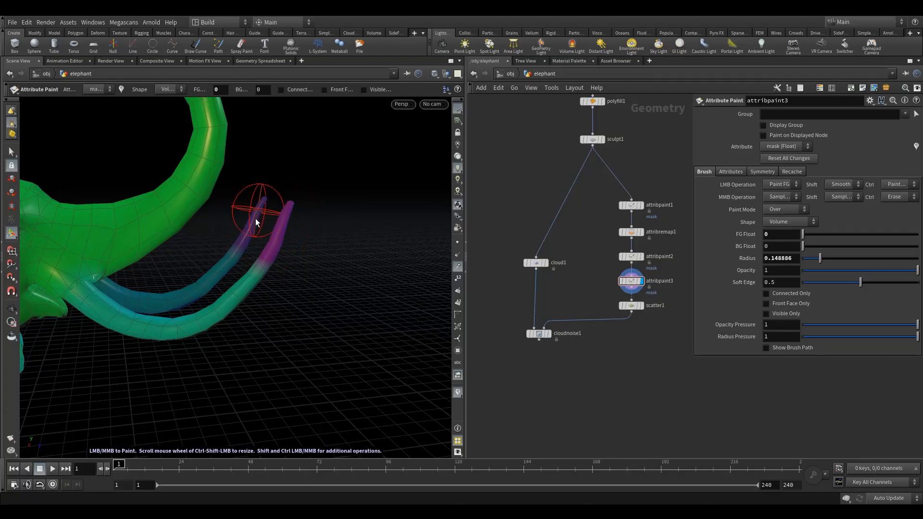
Reduce the brush radius to about 0.12 and paint patches of mask value 0 onto the elephant's legs.
{"action": "mouse_move", "coordinate": [347, 227]}
{"action": "left_mouse_down", "text": "alt"}
{"action": "mouse_move", "coordinate": [142, 226]}
{"action": "mouse_move", "coordinate": [318, 217]}
{"action": "mouse_move", "coordinate": [339, 233]}
{"action": "mouse_move", "coordinate": [247, 272]}
{"action": "mouse_move", "coordinate": [186, 274]}
{"action": "mouse_move", "coordinate": [251, 250]}
{"action": "mouse_move", "coordinate": [252, 235]}
{"action": "left_mouse_up", "text": "alt"}
{"action": "scroll", "coordinate": [244, 251], "scroll_direction": "up", "scroll_amount": 1}
{"action": "scroll", "coordinate": [249, 240], "scroll_direction": "down", "scroll_amount": 3}
{"action": "left_click_drag", "start_coordinate": [271, 293], "coordinate": [200, 293], "text": "alt"}
{"action": "middle_click_drag", "start_coordinate": [200, 292], "coordinate": [103, 313], "text": "alt"}
{"action": "right_click_drag", "start_coordinate": [356, 266], "coordinate": [395, 236], "text": "alt"}
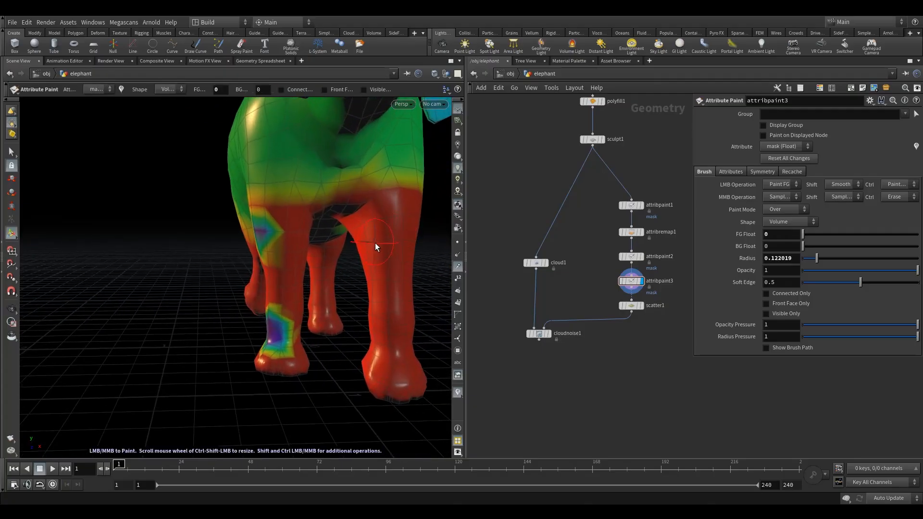
{"action": "left_click_drag", "start_coordinate": [375, 246], "coordinate": [381, 245]}
{"action": "mouse_move", "coordinate": [394, 334]}
{"action": "left_mouse_down"}
{"action": "mouse_move", "coordinate": [410, 304]}
{"action": "mouse_move", "coordinate": [216, 325]}
{"action": "mouse_move", "coordinate": [185, 339]}
{"action": "left_mouse_up"}
Add more patches of mask value 0 to the legs from the elephant's other side.
{"action": "middle_click_drag", "start_coordinate": [184, 340], "coordinate": [217, 298], "text": "alt"}
{"action": "right_click_drag", "start_coordinate": [216, 299], "coordinate": [163, 325], "text": "alt"}
{"action": "left_click_drag", "start_coordinate": [163, 326], "coordinate": [120, 335], "text": "alt"}
{"action": "left_click_drag", "start_coordinate": [158, 283], "coordinate": [305, 264]}
{"action": "middle_click_drag", "start_coordinate": [161, 289], "coordinate": [305, 271], "text": "alt"}
{"action": "right_click_drag", "start_coordinate": [305, 271], "coordinate": [269, 291], "text": "alt"}
{"action": "left_click_drag", "start_coordinate": [219, 319], "coordinate": [216, 306]}
{"action": "middle_click_drag", "start_coordinate": [224, 269], "coordinate": [298, 301], "text": "alt"}
{"action": "right_click_drag", "start_coordinate": [198, 293], "coordinate": [210, 284], "text": "alt"}
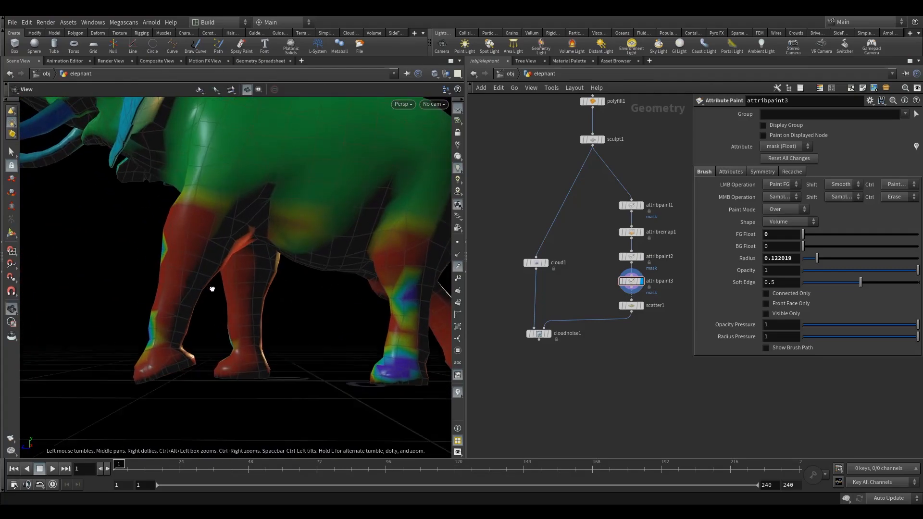
{"action": "left_click_drag", "start_coordinate": [210, 284], "coordinate": [237, 294], "text": "alt"}
{"action": "mouse_move", "coordinate": [180, 284]}
{"action": "left_mouse_down"}
{"action": "mouse_move", "coordinate": [177, 276]}
{"action": "mouse_move", "coordinate": [424, 307]}
{"action": "mouse_move", "coordinate": [196, 305]}
{"action": "mouse_move", "coordinate": [269, 307]}
{"action": "left_mouse_up"}
Turn off the mask visualizer and switch the display from the scatter1 points to cloudnoise1.
{"action": "left_click", "coordinate": [641, 305]}
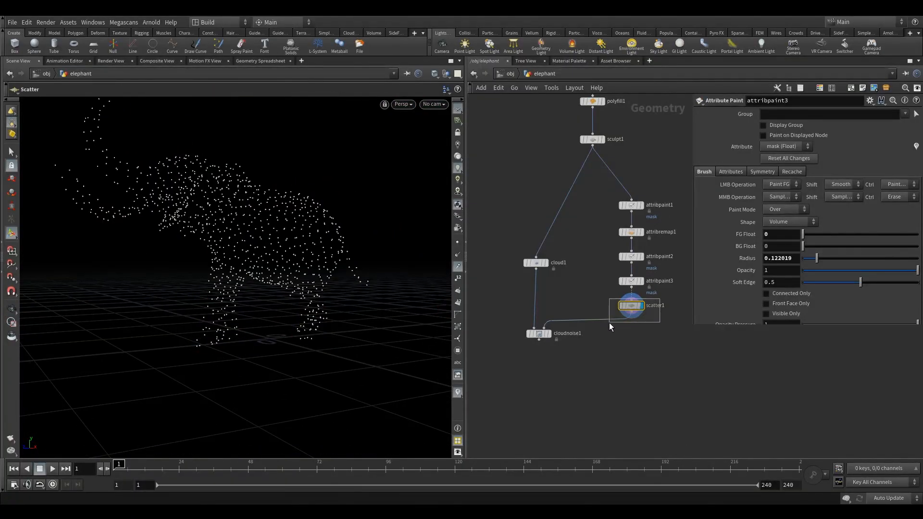
{"action": "left_click", "coordinate": [627, 306]}
{"action": "left_click", "coordinate": [458, 392]}
{"action": "left_click", "coordinate": [460, 381]}
{"action": "left_click_drag", "start_coordinate": [257, 267], "coordinate": [412, 241], "text": "alt"}
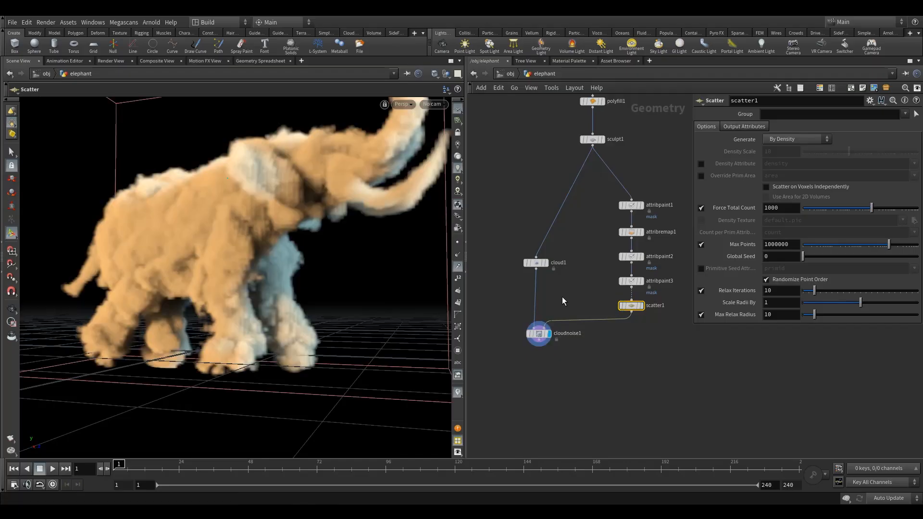
{"action": "left_click", "coordinate": [538, 333]}
{"action": "left_click_drag", "start_coordinate": [419, 258], "coordinate": [339, 304]}
Set cloud1's Uniform Sampling Divs to 500.
{"action": "left_click", "coordinate": [535, 262]}
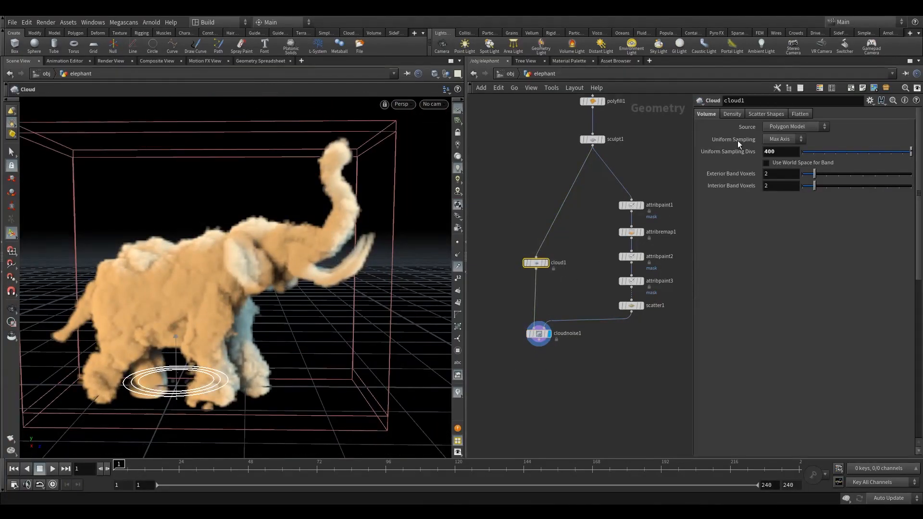
{"action": "left_click", "coordinate": [768, 152]}
{"action": "type", "text": "5"}
{"action": "key", "text": "Return"}
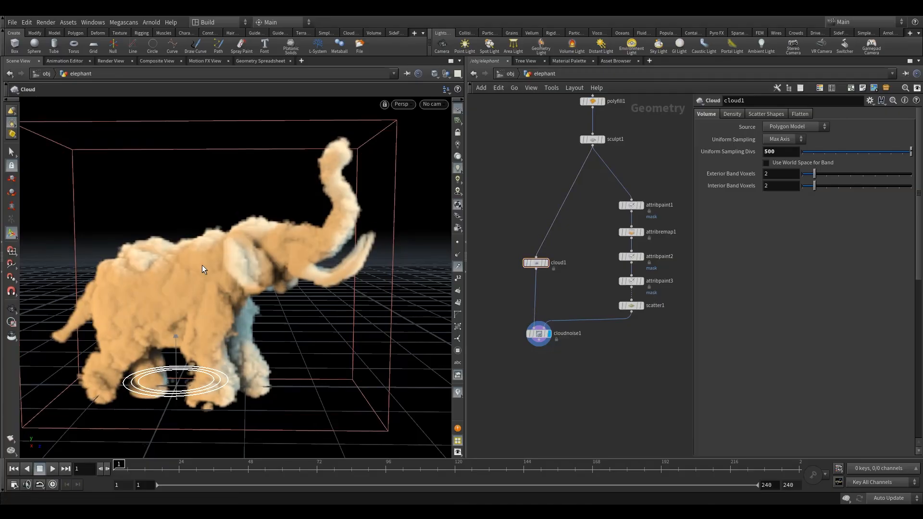
Check the viewport's texture display options and refresh the scene view of the cloud.
{"action": "key", "text": "d"}
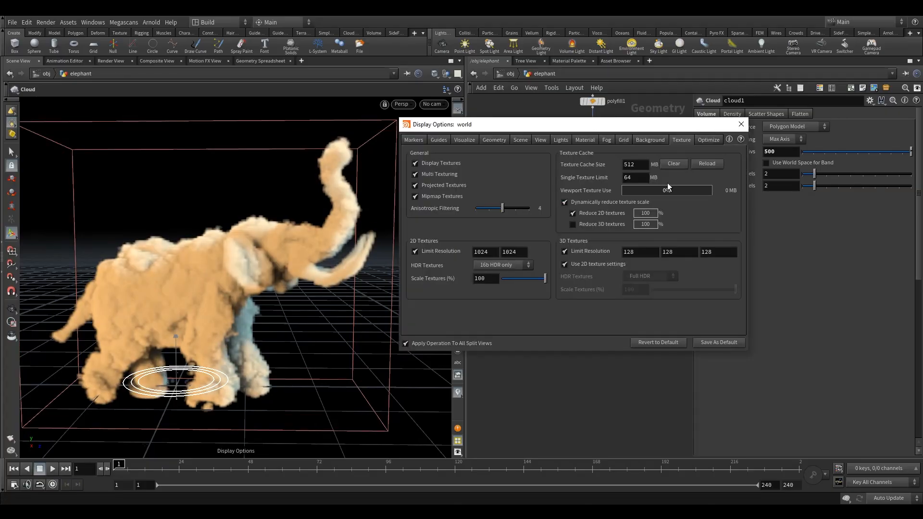
{"action": "left_click", "coordinate": [740, 124]}
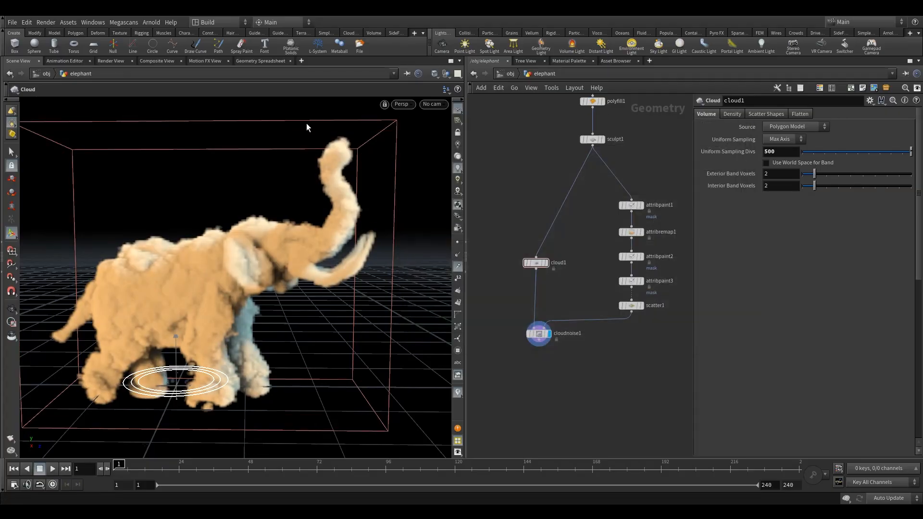
{"action": "left_click", "coordinate": [58, 63]}
{"action": "left_click", "coordinate": [23, 61]}
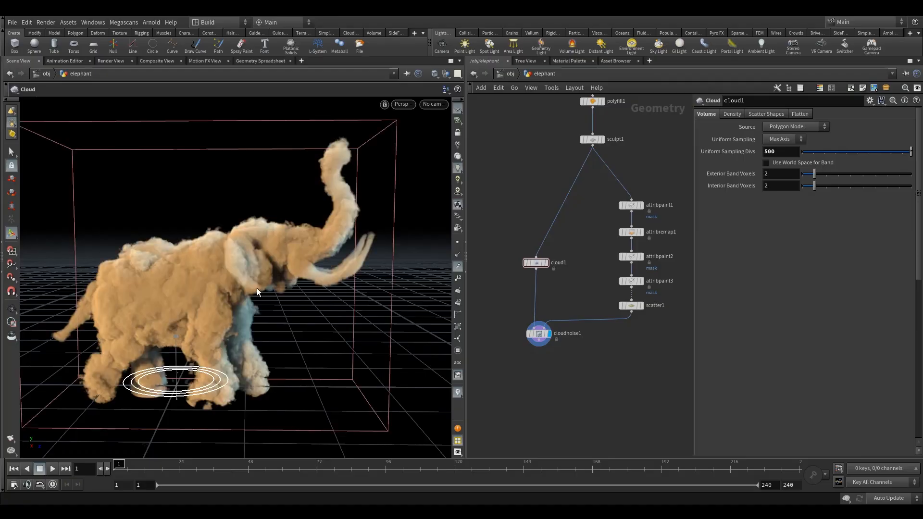
Examine the higher-resolution cloud around the elephant's head, trunk, tusks, legs and feet.
{"action": "key", "text": "Escape"}
{"action": "left_click_drag", "start_coordinate": [270, 291], "coordinate": [346, 286]}
{"action": "scroll", "coordinate": [379, 282], "scroll_direction": "up", "scroll_amount": 5}
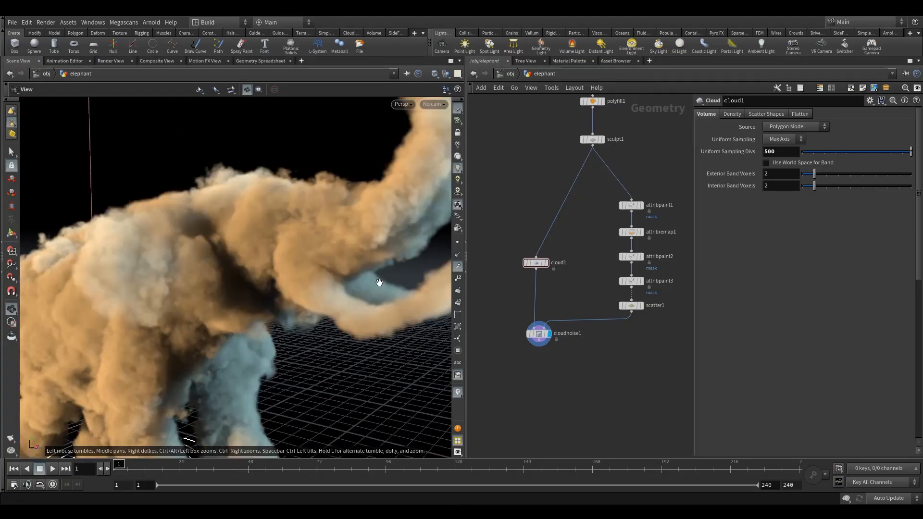
{"action": "scroll", "coordinate": [379, 283], "scroll_direction": "down", "scroll_amount": 5}
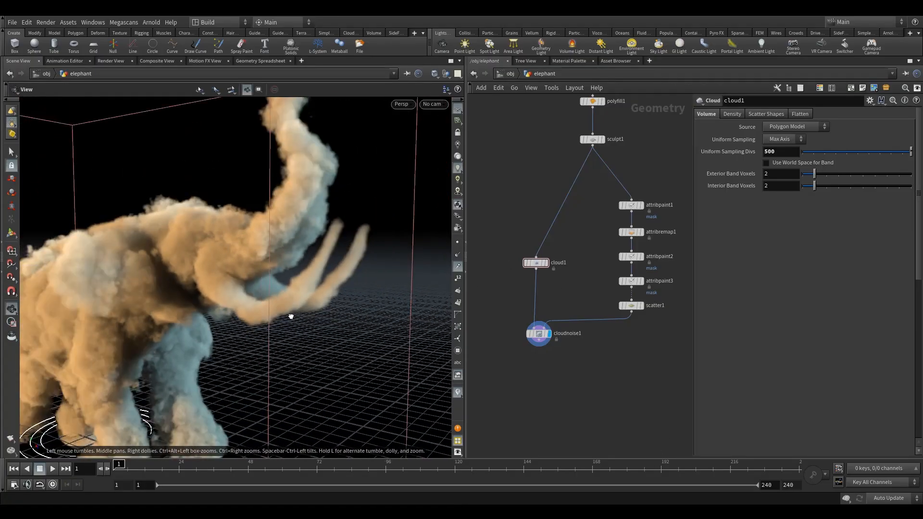
{"action": "left_click_drag", "start_coordinate": [285, 315], "coordinate": [298, 325], "text": "alt"}
{"action": "left_click_drag", "start_coordinate": [323, 245], "coordinate": [348, 230], "text": "alt"}
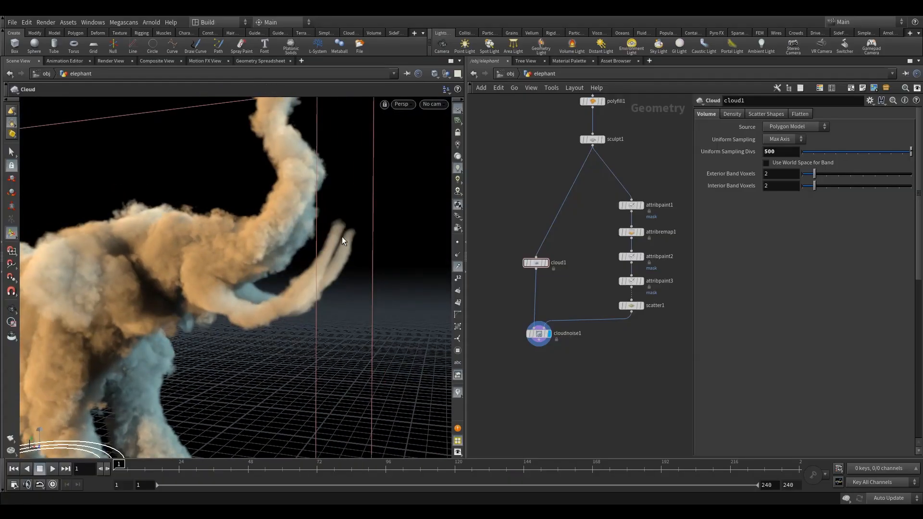
{"action": "left_click_drag", "start_coordinate": [270, 321], "coordinate": [339, 235], "text": "alt"}
{"action": "right_click_drag", "start_coordinate": [340, 235], "coordinate": [263, 300], "text": "alt"}
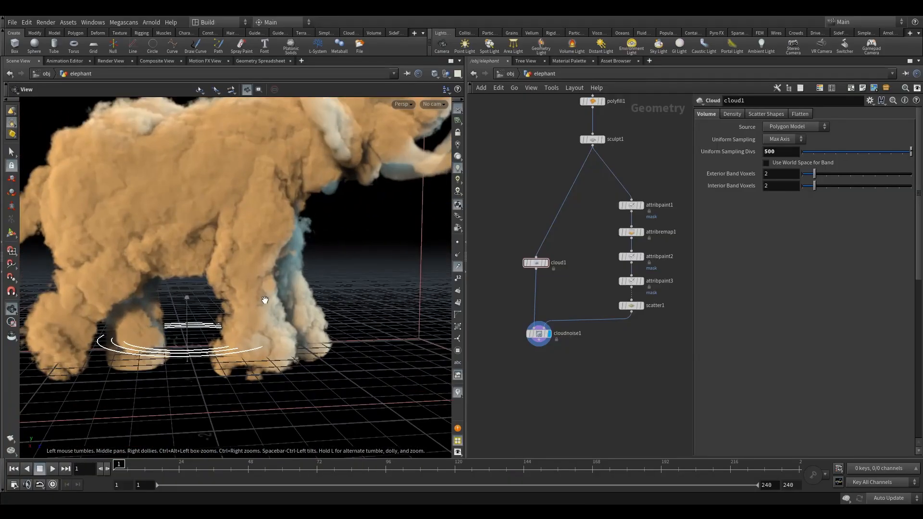
{"action": "left_click_drag", "start_coordinate": [264, 300], "coordinate": [252, 294]}
{"action": "right_click_drag", "start_coordinate": [290, 274], "coordinate": [238, 322]}
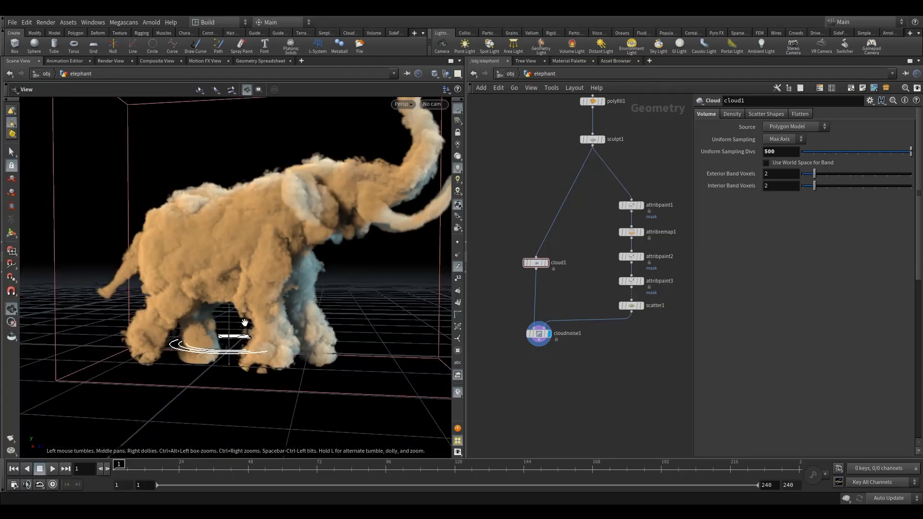
Set cloudnoise1's noise Amplitude to 0.175 and review the whole cloud elephant.
{"action": "left_click", "coordinate": [538, 333]}
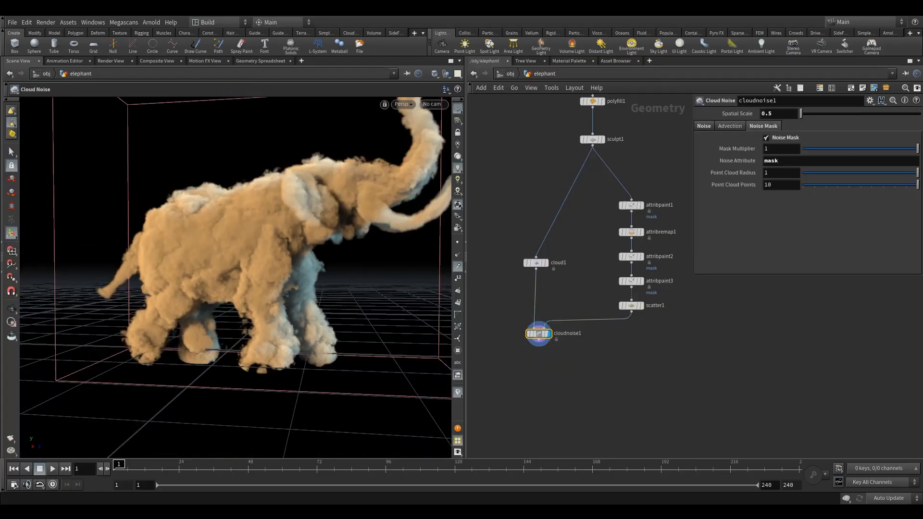
{"action": "left_click", "coordinate": [703, 126]}
{"action": "double_click", "coordinate": [771, 139]}
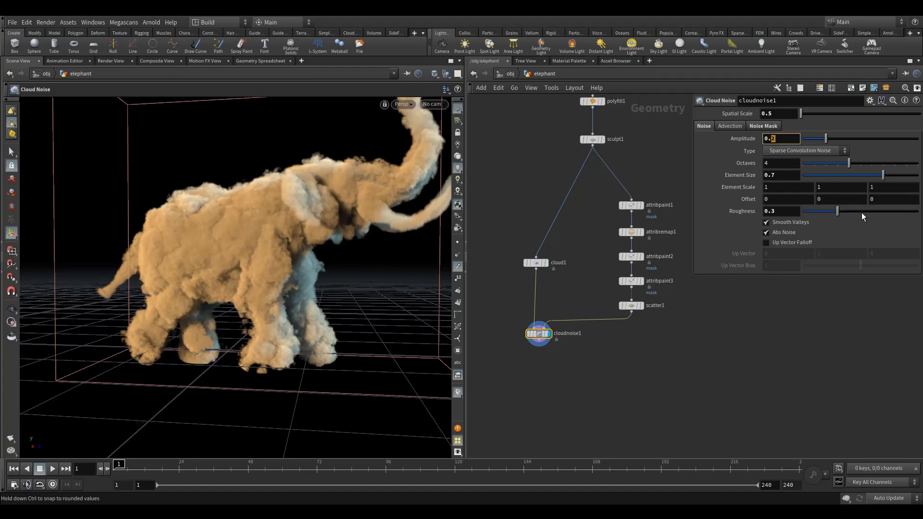
{"action": "type", "text": "175"}
{"action": "key", "text": "Return"}
{"action": "key", "text": "Escape"}
{"action": "middle_click_drag", "start_coordinate": [366, 220], "coordinate": [286, 268]}
{"action": "left_click_drag", "start_coordinate": [286, 268], "coordinate": [216, 252]}
{"action": "key", "text": "Return"}
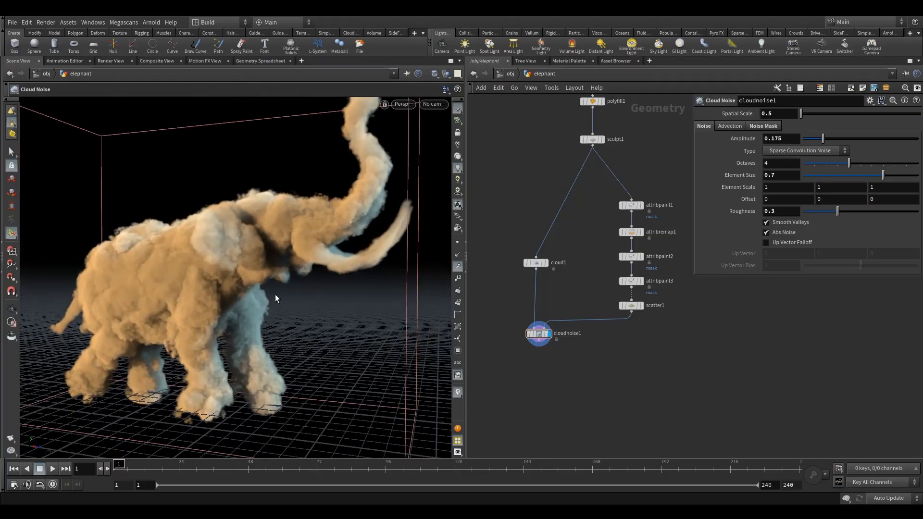
{"action": "right_click_drag", "start_coordinate": [302, 267], "coordinate": [247, 286]}
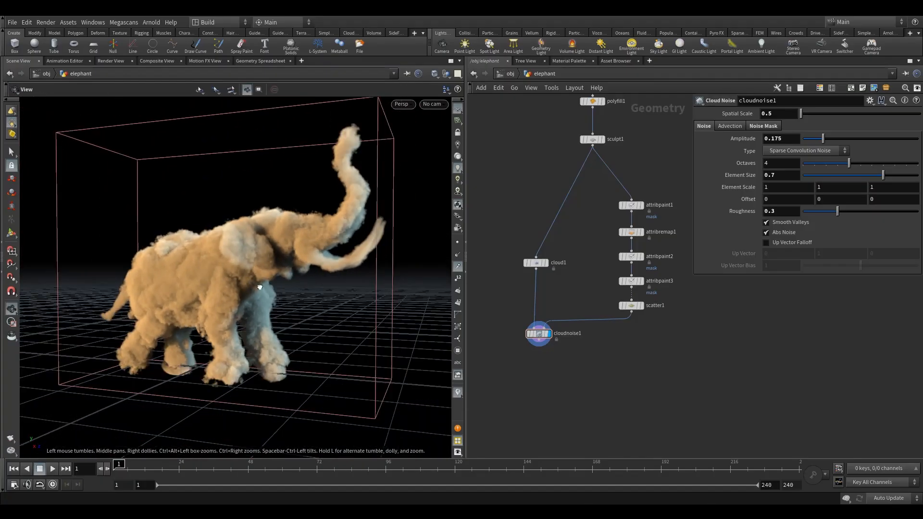